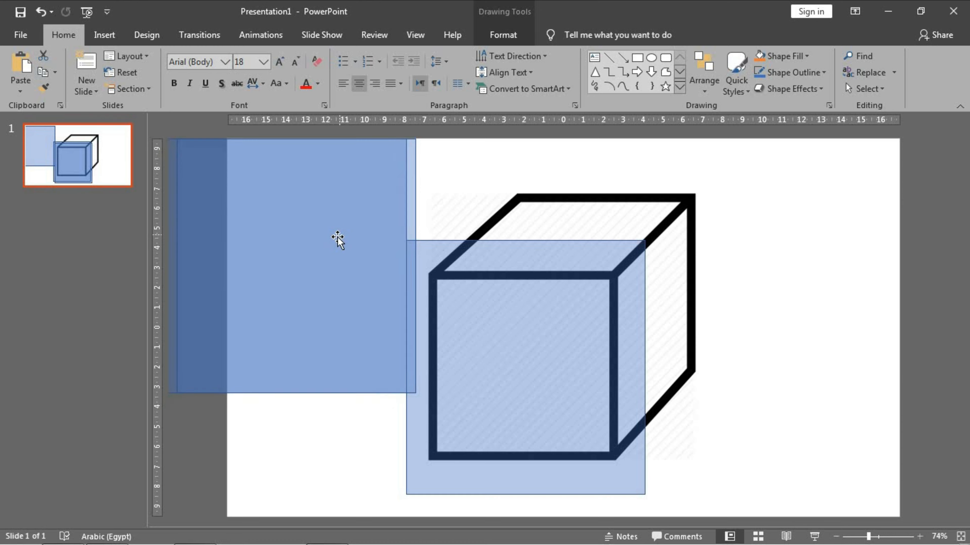
# - Align the separate translucent square with the cube picture's front face and resize it to match the face's outline
pyautogui.click(546, 341)
pyautogui.moveTo(546, 341); pyautogui.dragTo(569, 370)
pyautogui.scroll(3, 565, 364)
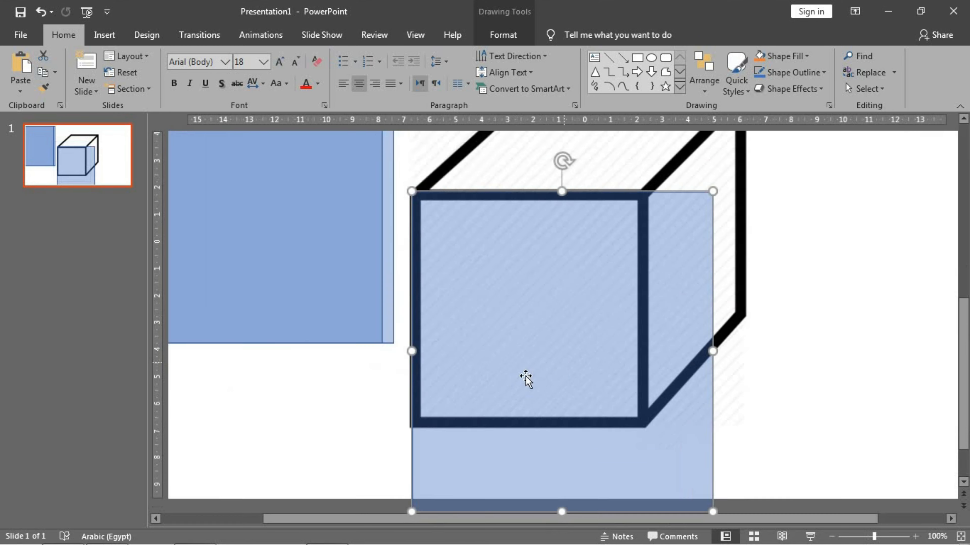
pyautogui.moveTo(563, 509); pyautogui.dragTo(541, 419)
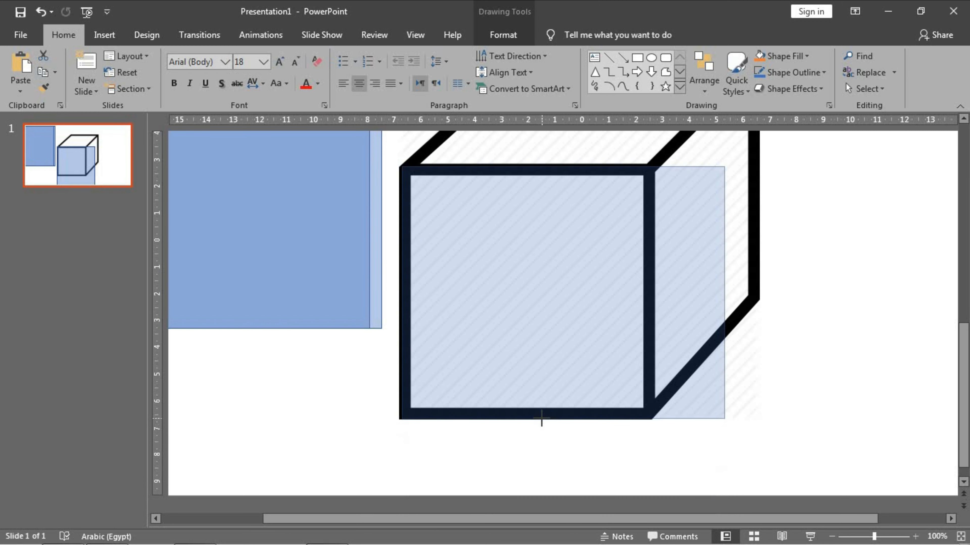
pyautogui.press('Delete')
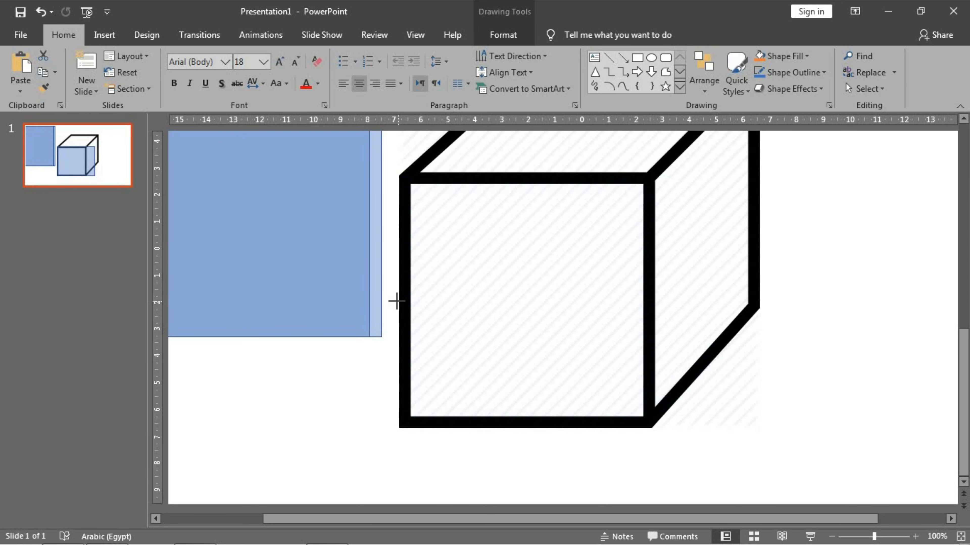
pyautogui.hotkey('ctrl', 'z')
pyautogui.moveTo(391, 299); pyautogui.dragTo(399, 297)
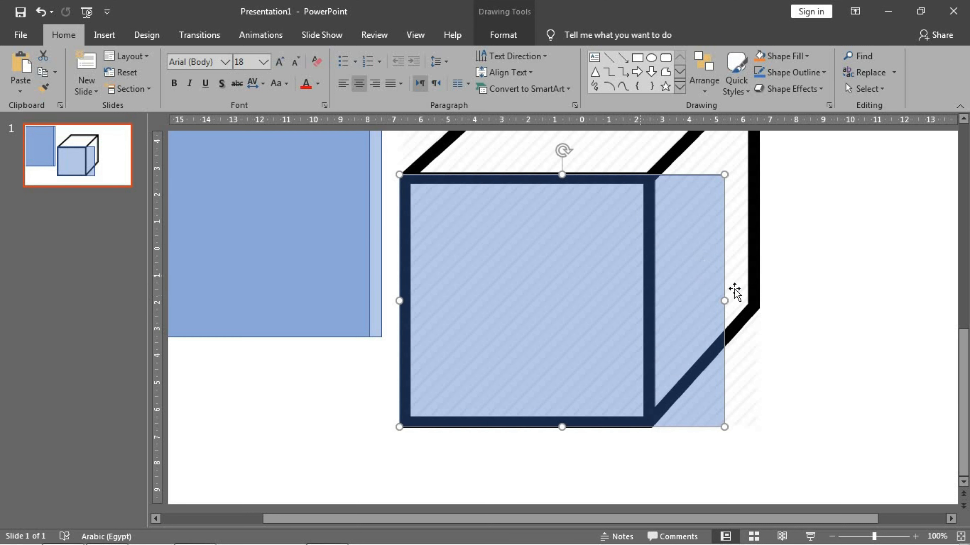
pyautogui.moveTo(699, 305); pyautogui.dragTo(649, 309)
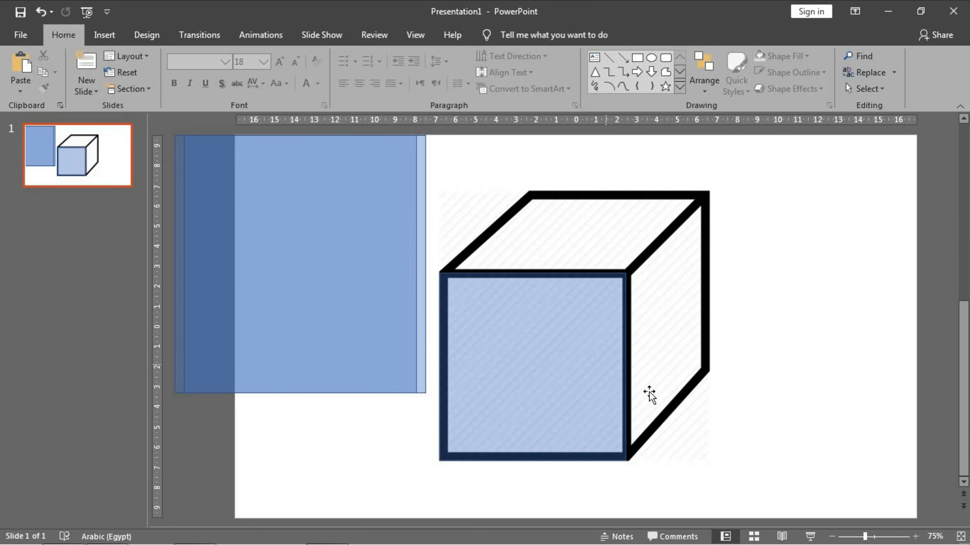
# - Move another translucent square over the cube's right side face and edit its points to match the face's four corners
pyautogui.moveTo(296, 270); pyautogui.dragTo(678, 406)
pyautogui.moveTo(679, 479); pyautogui.dragTo(680, 478)
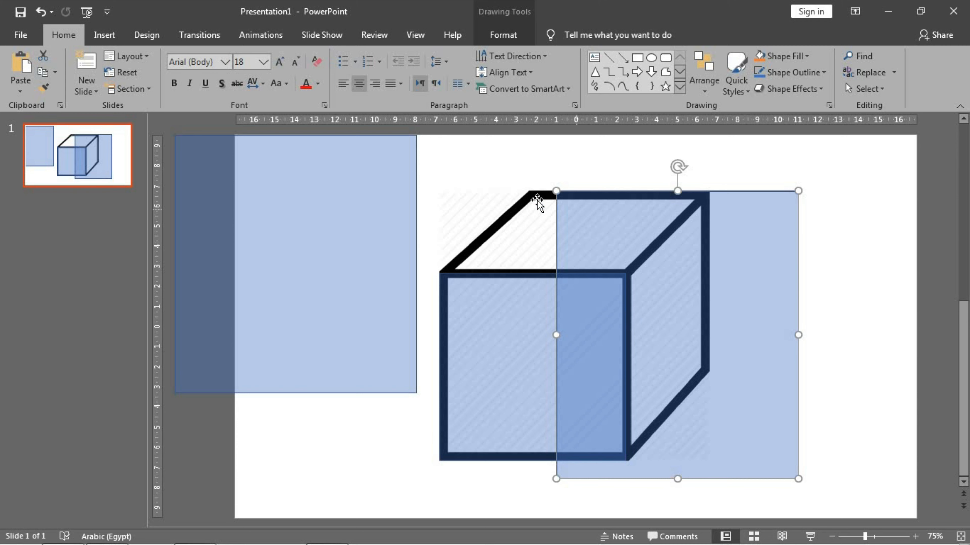
pyautogui.rightClick(690, 279)
pyautogui.click(729, 336)
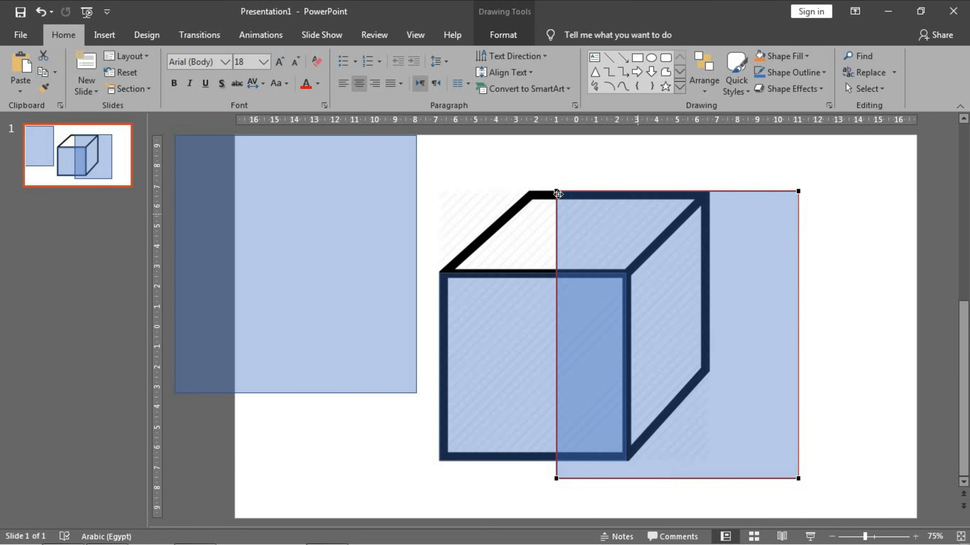
pyautogui.moveTo(555, 192); pyautogui.dragTo(628, 271)
pyautogui.moveTo(800, 193); pyautogui.dragTo(706, 196)
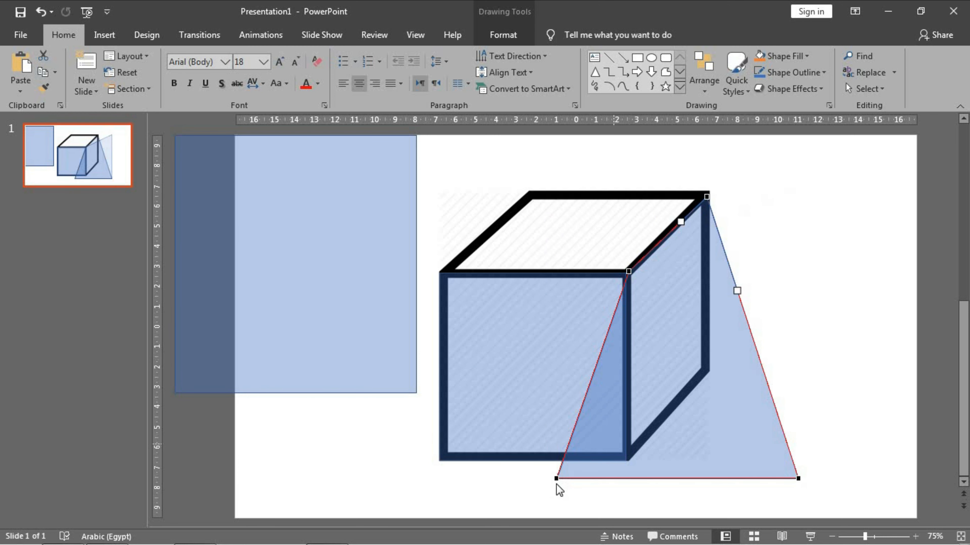
pyautogui.moveTo(555, 478); pyautogui.dragTo(629, 457)
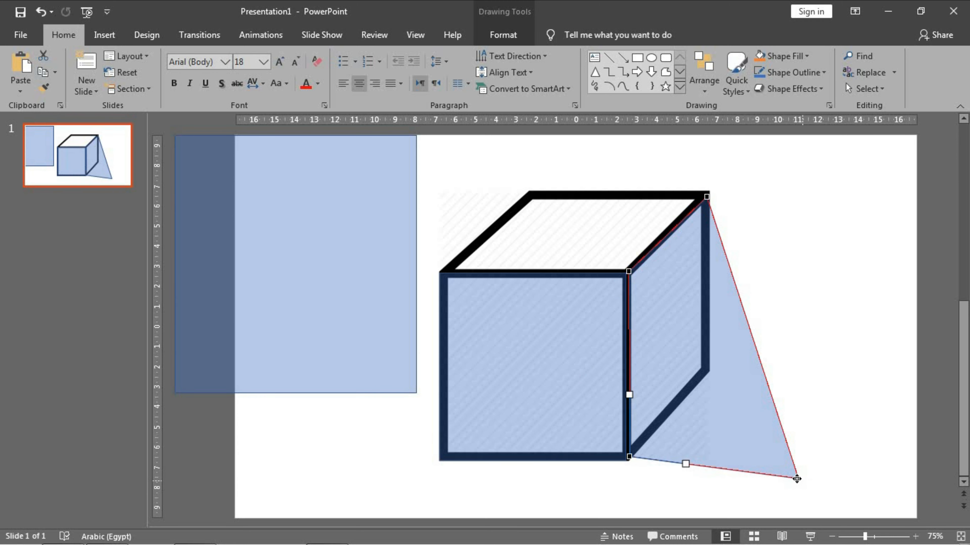
pyautogui.moveTo(797, 478); pyautogui.dragTo(708, 367)
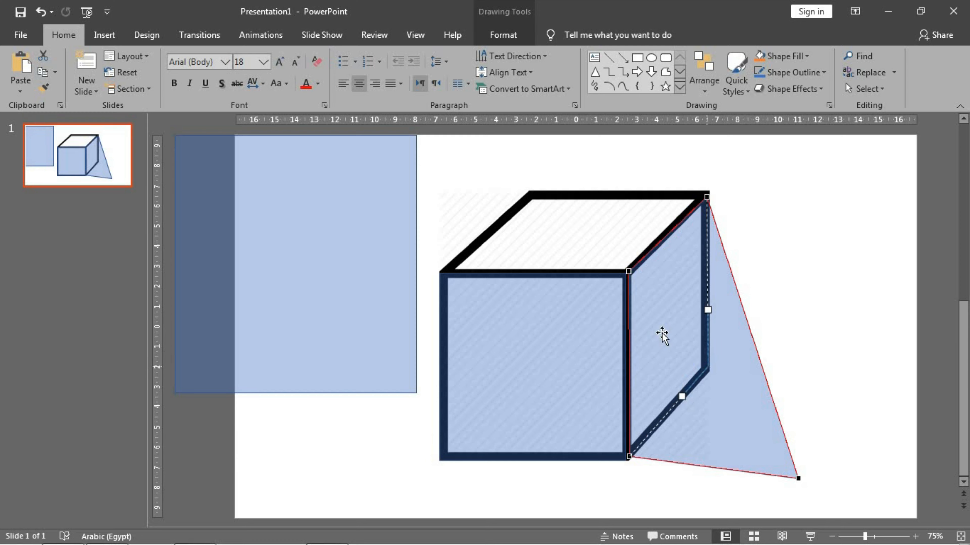
# - Refine the side shape's points so its inner corners meet the front square and its lower outer corner reaches the outline
pyautogui.scroll(3, 636, 296)
pyautogui.scroll(3, 532, 280)
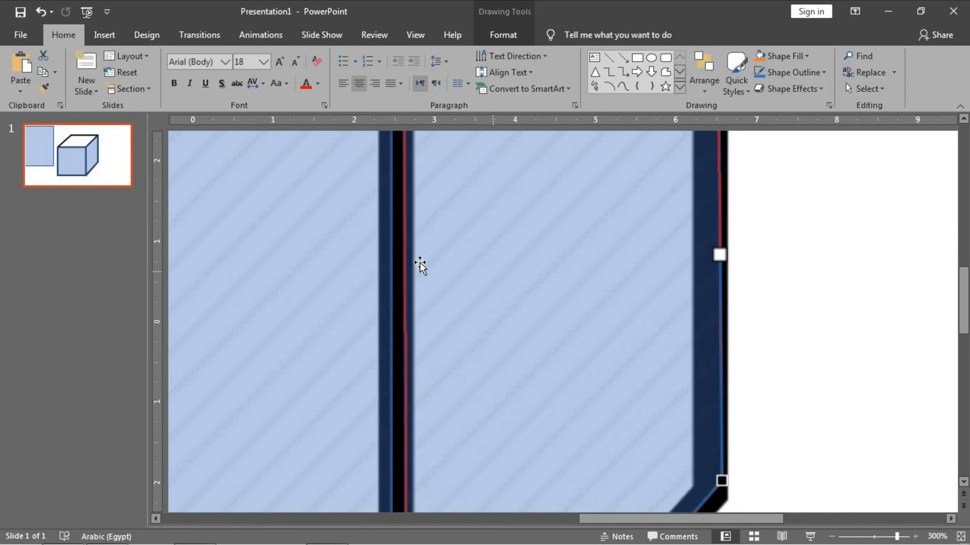
pyautogui.scroll(3, 435, 253)
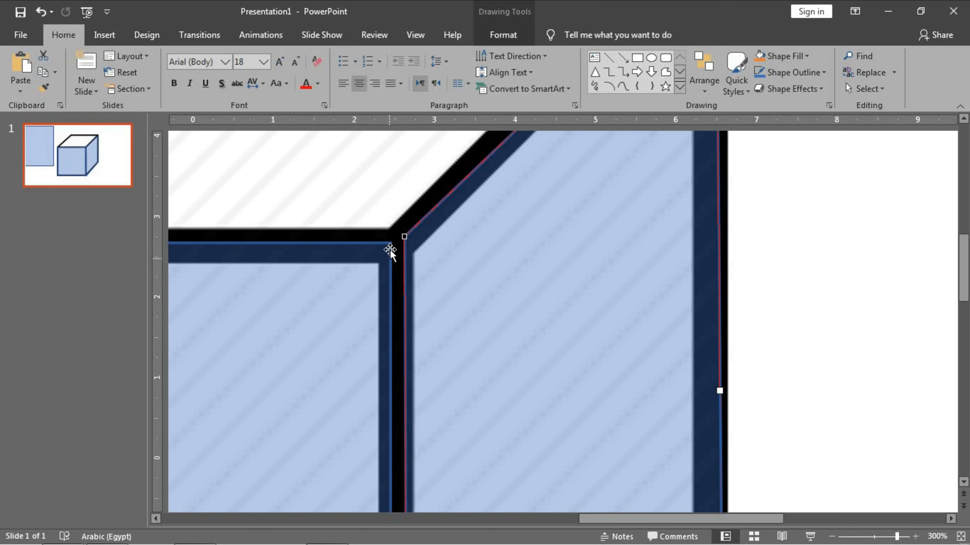
pyautogui.moveTo(402, 238); pyautogui.dragTo(388, 246)
pyautogui.scroll(-6, 546, 300)
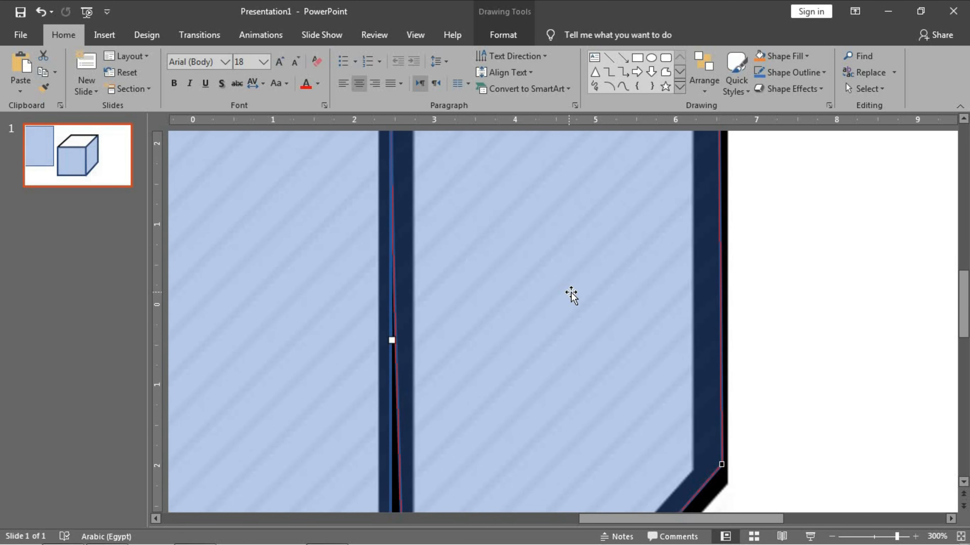
pyautogui.scroll(-5, 586, 291)
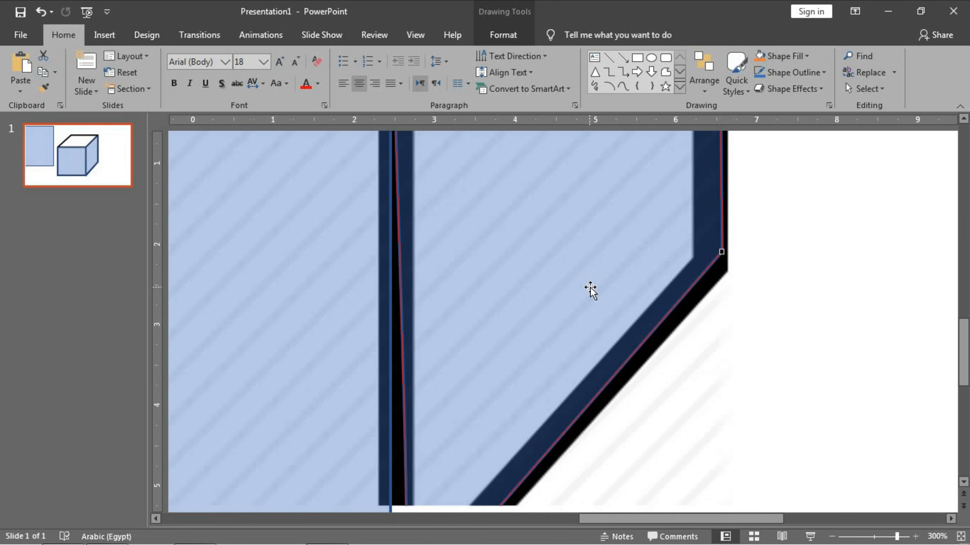
pyautogui.scroll(-3, 592, 286)
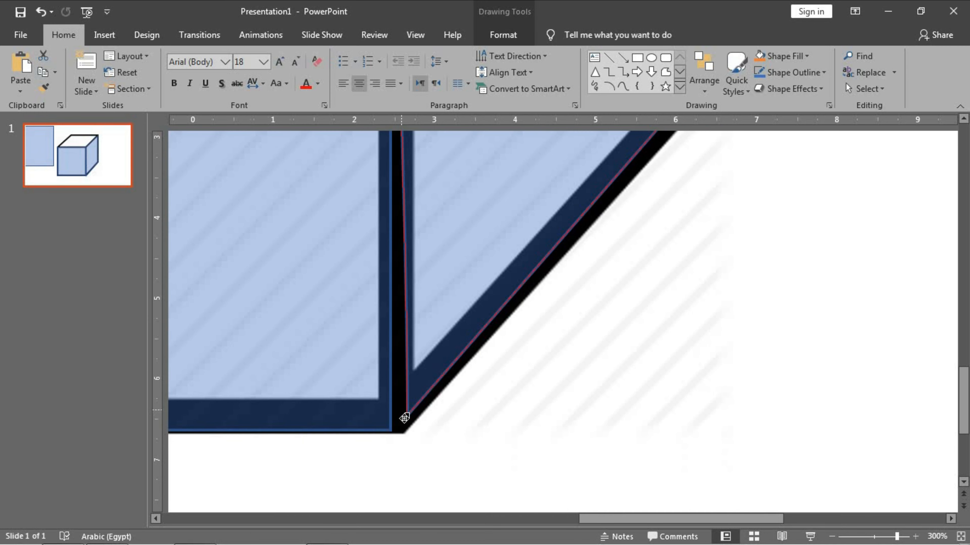
pyautogui.moveTo(407, 415); pyautogui.dragTo(392, 435)
pyautogui.scroll(4, 595, 305)
pyautogui.moveTo(722, 225); pyautogui.dragTo(730, 247)
# - Shift the side shape's inner edge to the middle of the shared cube edge and widen the front square to meet it
pyautogui.scroll(-3, 611, 324)
pyautogui.moveTo(392, 468); pyautogui.dragTo(402, 471)
pyautogui.scroll(11, 413, 325)
pyautogui.moveTo(391, 211); pyautogui.dragTo(398, 211)
pyautogui.click(324, 292)
pyautogui.scroll(-3, 324, 292)
pyautogui.scroll(3, 347, 336)
pyautogui.moveTo(390, 480); pyautogui.dragTo(398, 482)
# - Edit the side shape's points again and move its upper outer corner onto the cube outline's outer corner
pyautogui.scroll(-11, 346, 336)
pyautogui.rightClick(421, 443)
pyautogui.click(456, 263)
pyautogui.click(626, 386)
pyautogui.scroll(-10, 818, 308)
pyautogui.rightClick(690, 306)
pyautogui.click(725, 275)
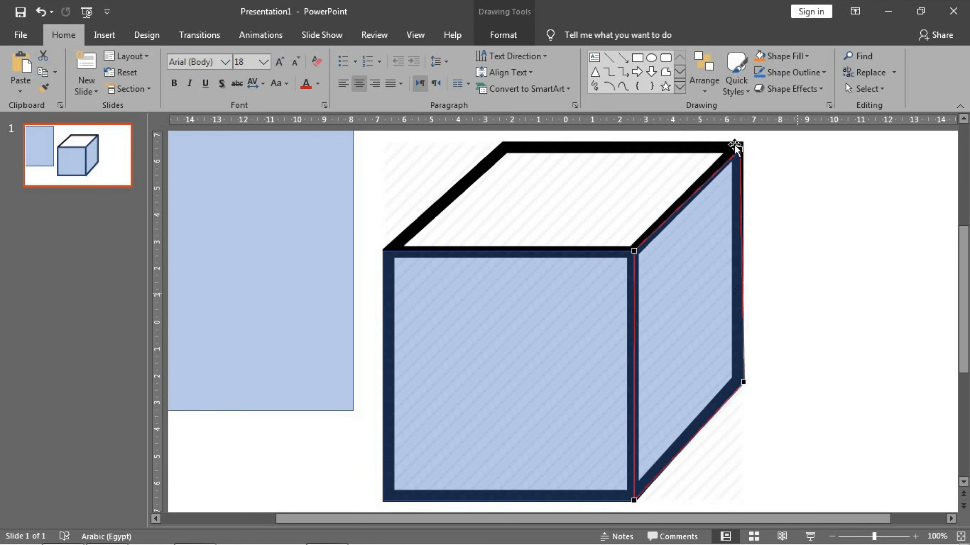
pyautogui.scroll(11, 736, 147)
pyautogui.moveTo(767, 251); pyautogui.dragTo(781, 219)
pyautogui.scroll(-11, 632, 359)
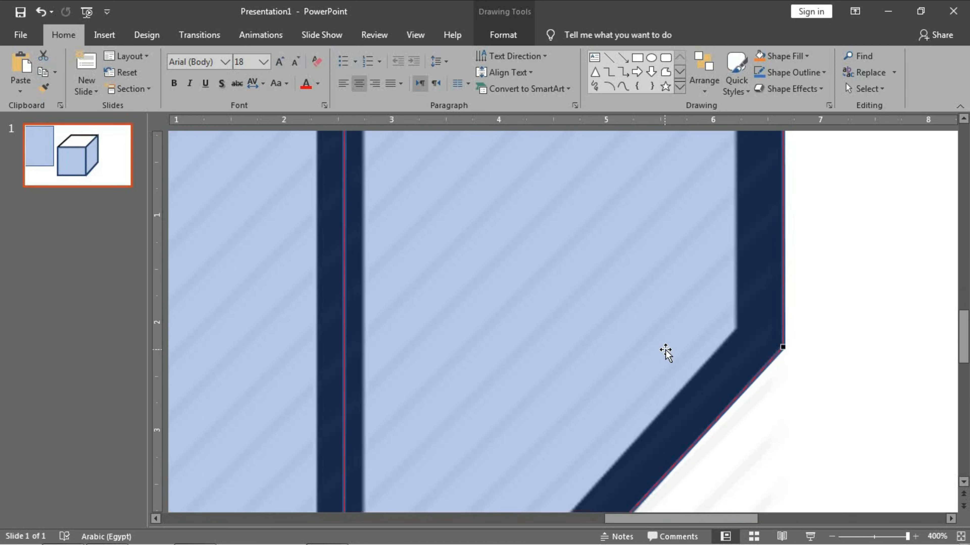
# - Extend the front square's bottom edge slightly to cover the cube outline's lower edge
pyautogui.click(267, 412)
pyautogui.scroll(-11, 573, 401)
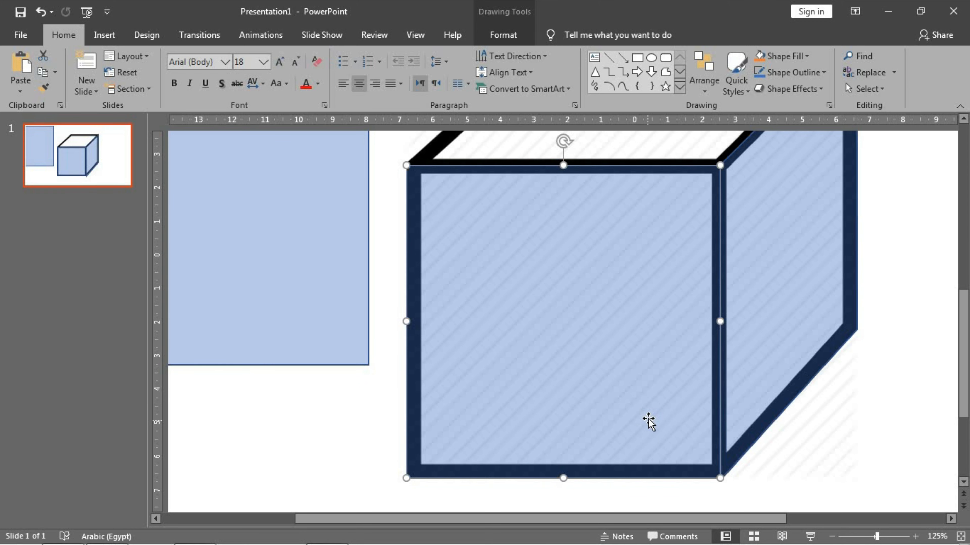
pyautogui.scroll(2, 649, 419)
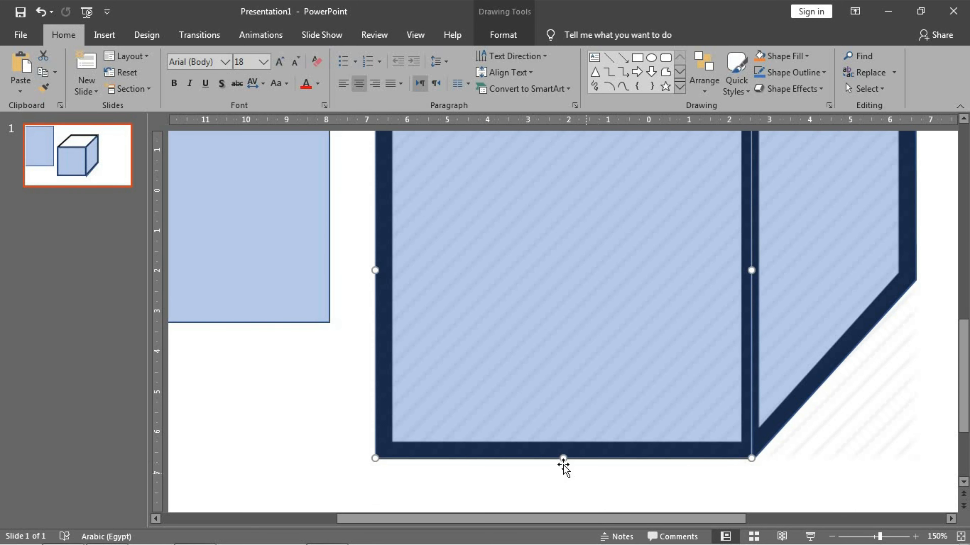
pyautogui.scroll(5, 749, 473)
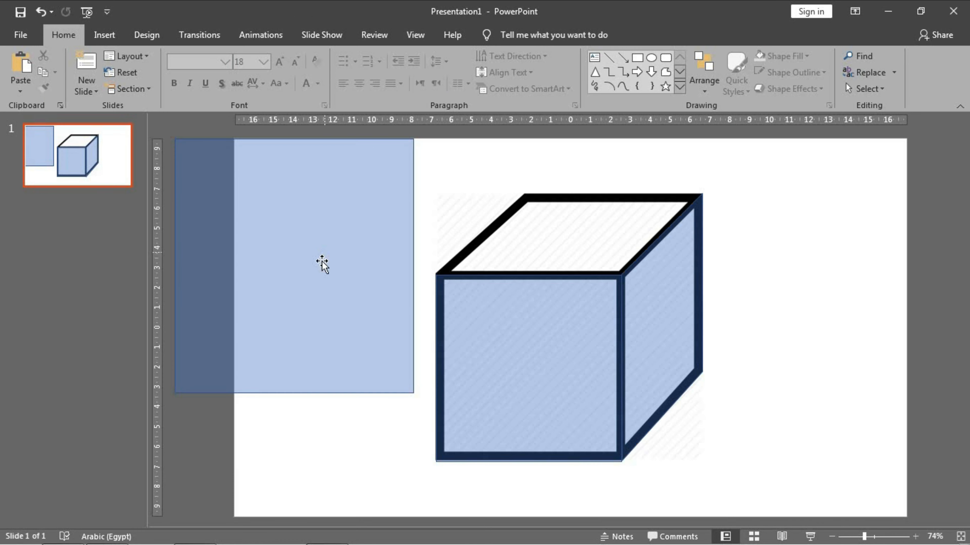
# - Move the remaining translucent square over the cube's top face and edit its points to match the face's corners
pyautogui.moveTo(289, 273); pyautogui.dragTo(468, 277)
pyautogui.moveTo(653, 277); pyautogui.dragTo(756, 257)
pyautogui.rightClick(717, 393)
pyautogui.click(645, 341)
pyautogui.moveTo(410, 147); pyautogui.dragTo(519, 196)
pyautogui.moveTo(410, 401); pyautogui.dragTo(429, 276)
pyautogui.moveTo(753, 397); pyautogui.dragTo(694, 196)
# - Fine-tune the top shape's front-left point so it meets the front square's upper-left corner
pyautogui.scroll(15, 669, 298)
pyautogui.moveTo(485, 519); pyautogui.dragTo(364, 518)
pyautogui.moveTo(431, 421); pyautogui.dragTo(419, 415)
pyautogui.click(394, 434)
pyautogui.scroll(-10, 394, 434)
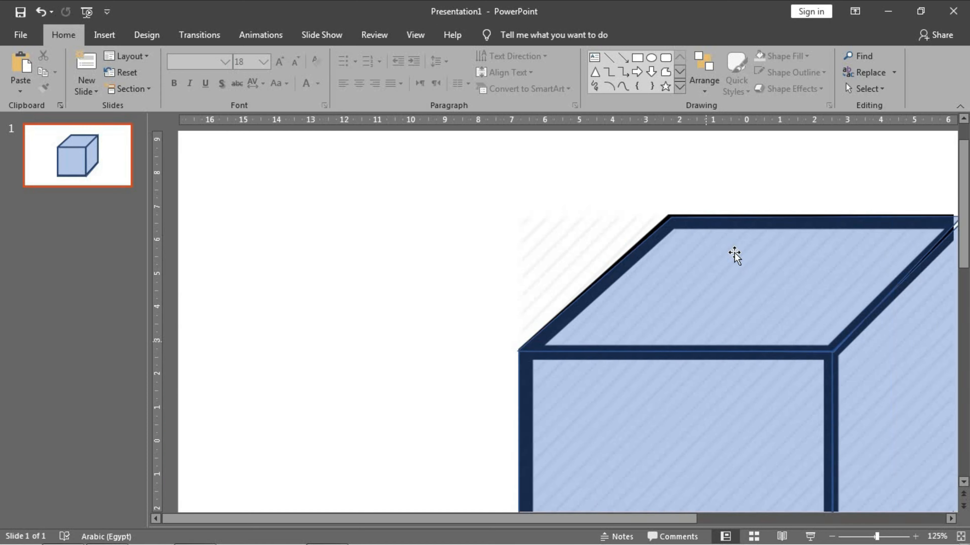
# - Edit the top shape's points again to align its two back corners with the outer corners of the cube outline
pyautogui.rightClick(735, 252)
pyautogui.click(679, 341)
pyautogui.scroll(8, 664, 336)
pyautogui.moveTo(398, 160); pyautogui.dragTo(392, 155)
pyautogui.moveTo(599, 522); pyautogui.dragTo(825, 522)
pyautogui.moveTo(293, 158); pyautogui.dragTo(309, 154)
pyautogui.click(365, 186)
pyautogui.scroll(-4, 365, 186)
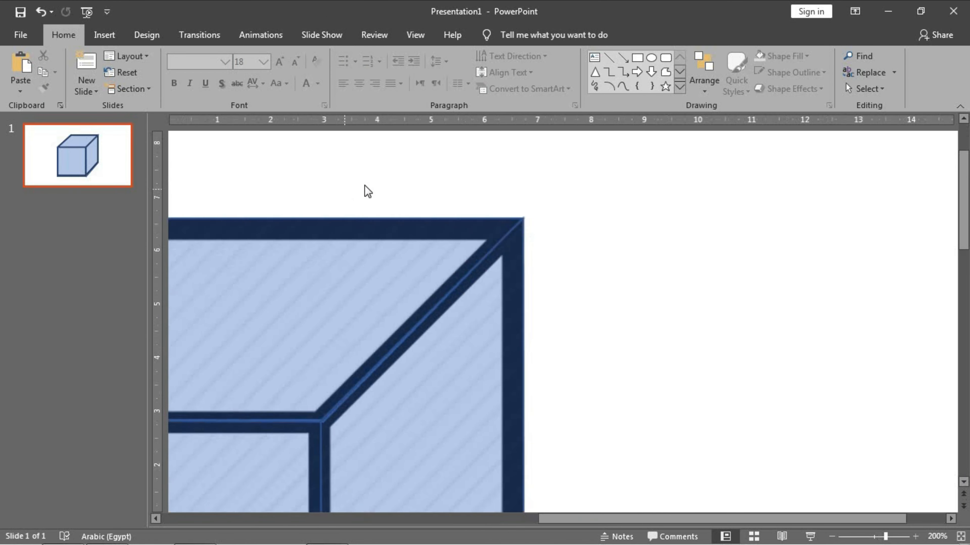
pyautogui.scroll(-6, 368, 191)
# - Group the top, front and side face shapes and move the group off the reference picture
pyautogui.click(595, 255)
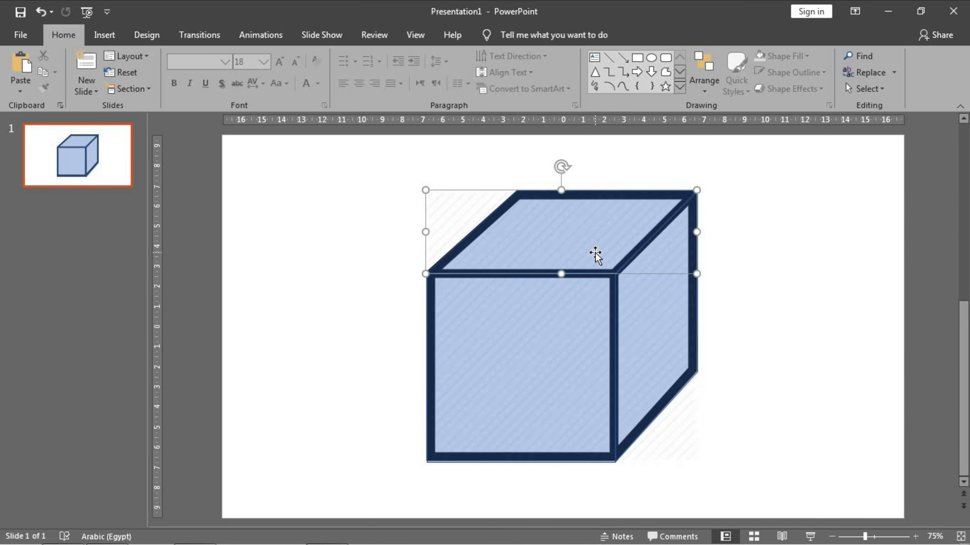
pyautogui.keyDown('shift'); pyautogui.click(560, 348); pyautogui.keyUp('shift')
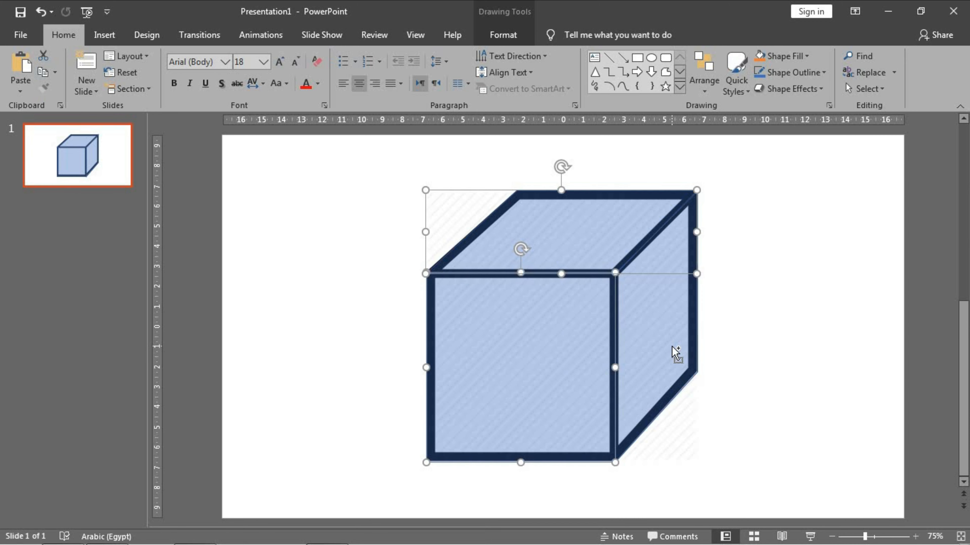
pyautogui.keyDown('shift'); pyautogui.click(672, 347); pyautogui.keyUp('shift')
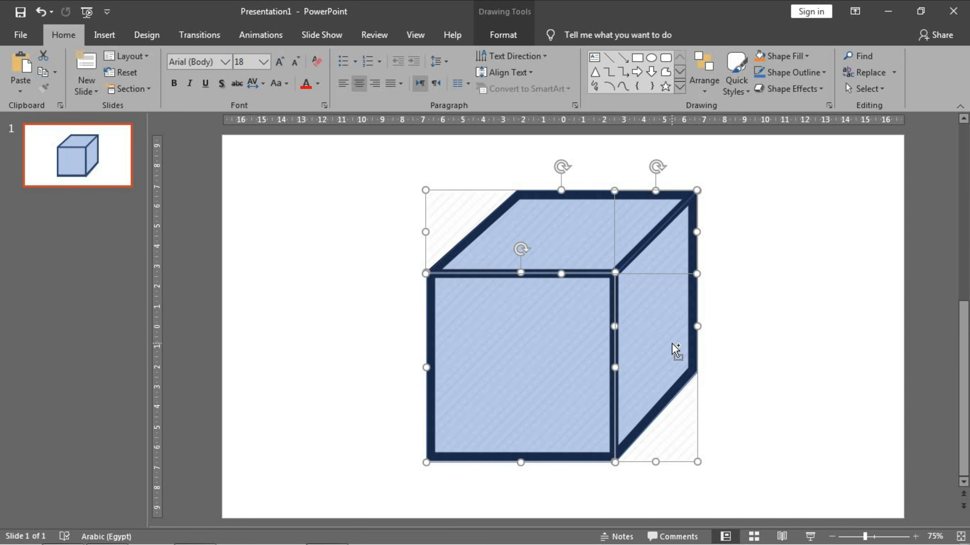
pyautogui.hotkey('ctrl', 'g')
pyautogui.moveTo(610, 324); pyautogui.dragTo(341, 286)
# - Delete the reference cube picture and move the grouped cube to the middle of the slide
pyautogui.click(617, 335)
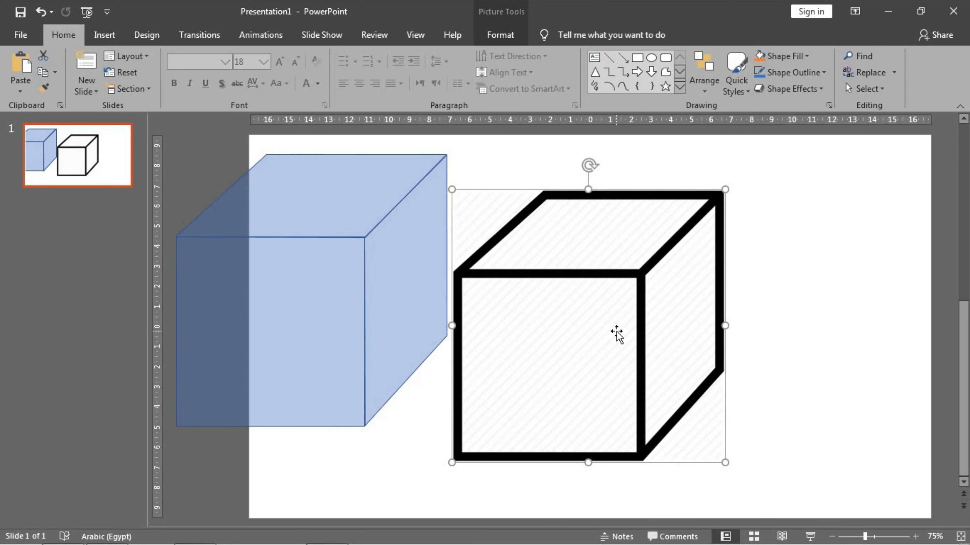
pyautogui.press('Delete')
pyautogui.moveTo(323, 306); pyautogui.dragTo(652, 353)
pyautogui.moveTo(578, 341); pyautogui.dragTo(473, 340)
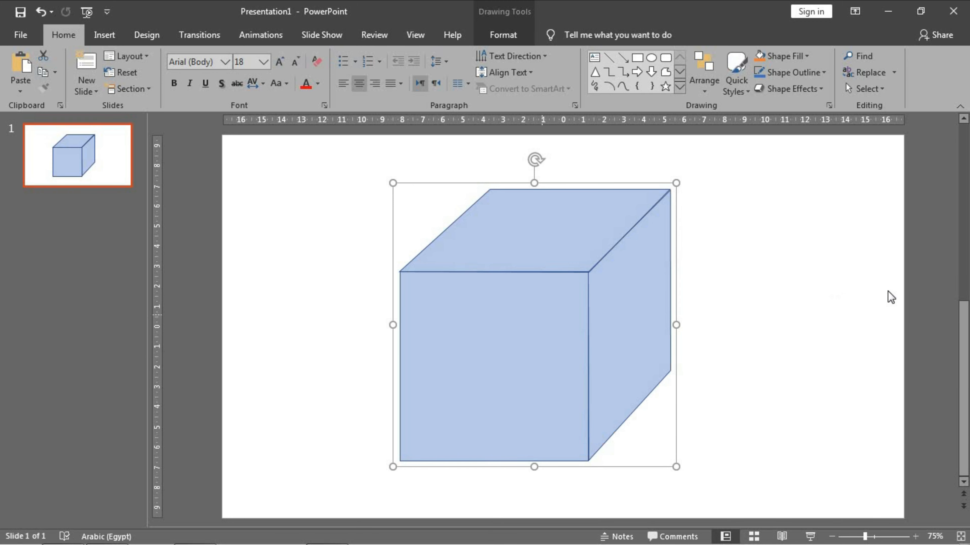
pyautogui.click(803, 315)
pyautogui.moveTo(557, 343); pyautogui.dragTo(572, 341)
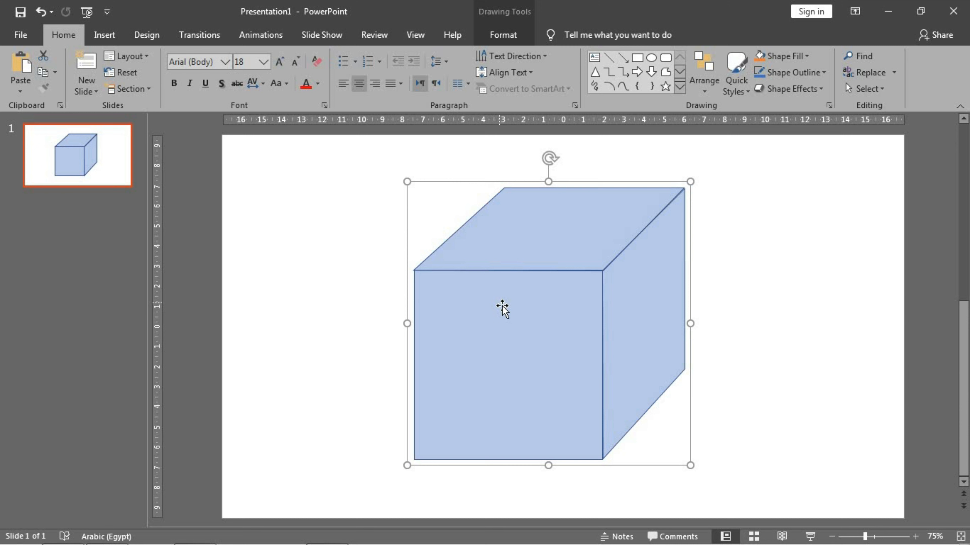
# - Turn on guides, smart guides and gridlines for the slide
pyautogui.rightClick(733, 266)
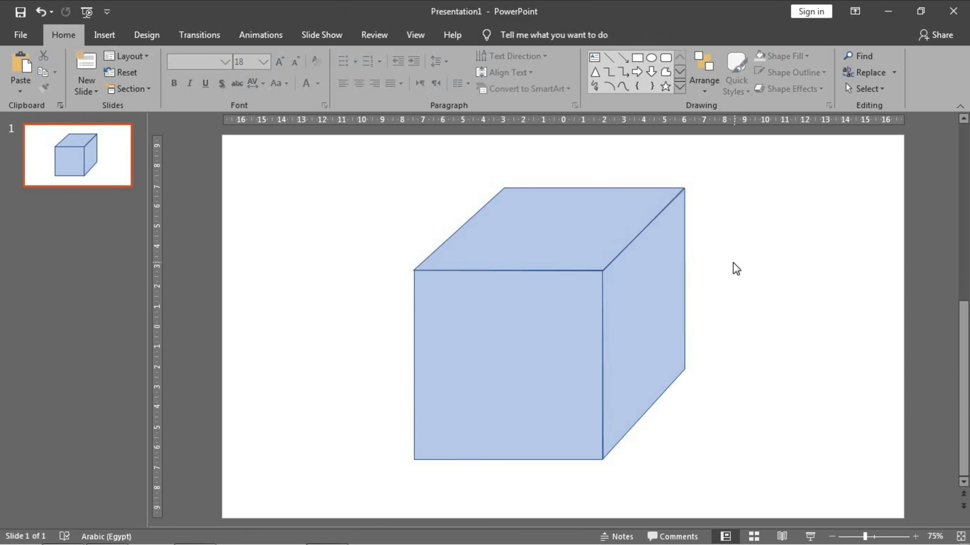
pyautogui.moveTo(845, 346)
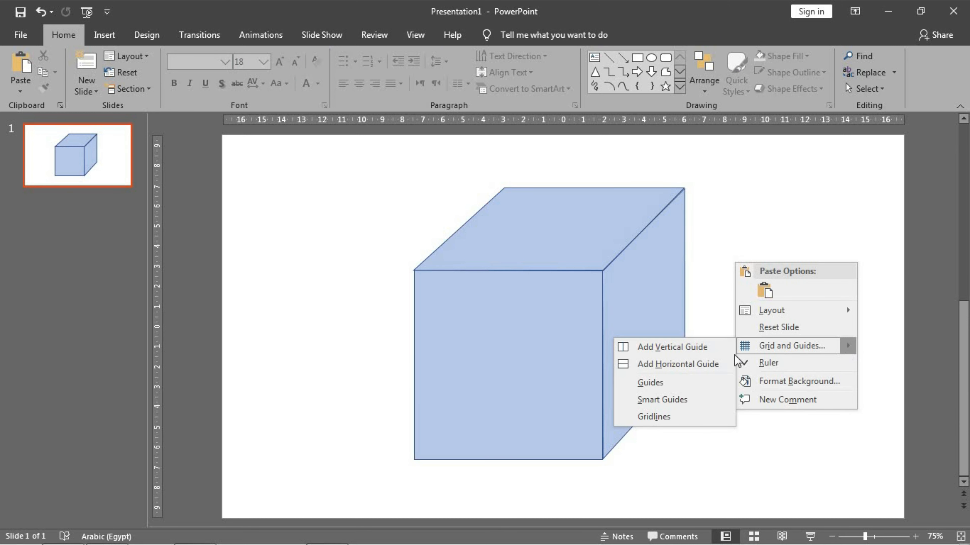
pyautogui.click(687, 380)
pyautogui.rightClick(728, 297)
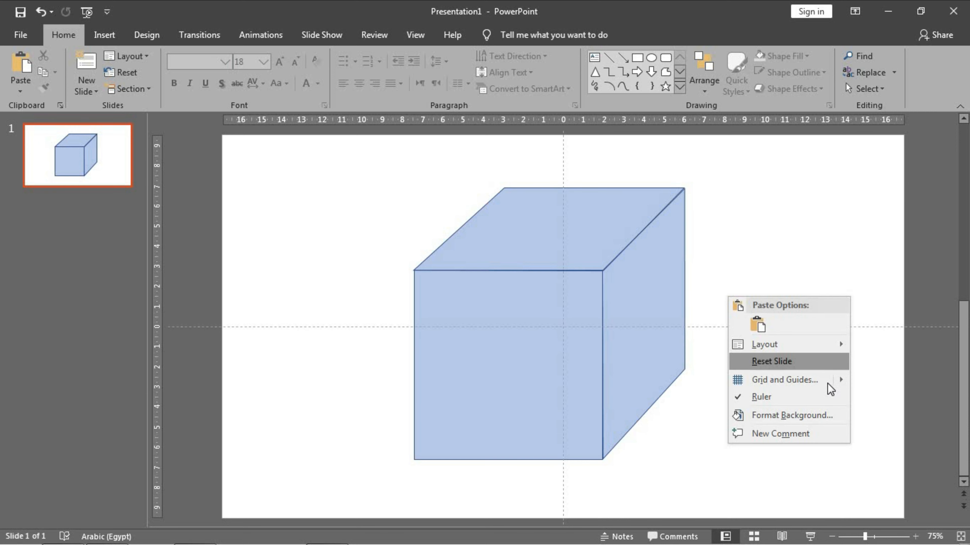
pyautogui.moveTo(837, 380)
pyautogui.click(654, 434)
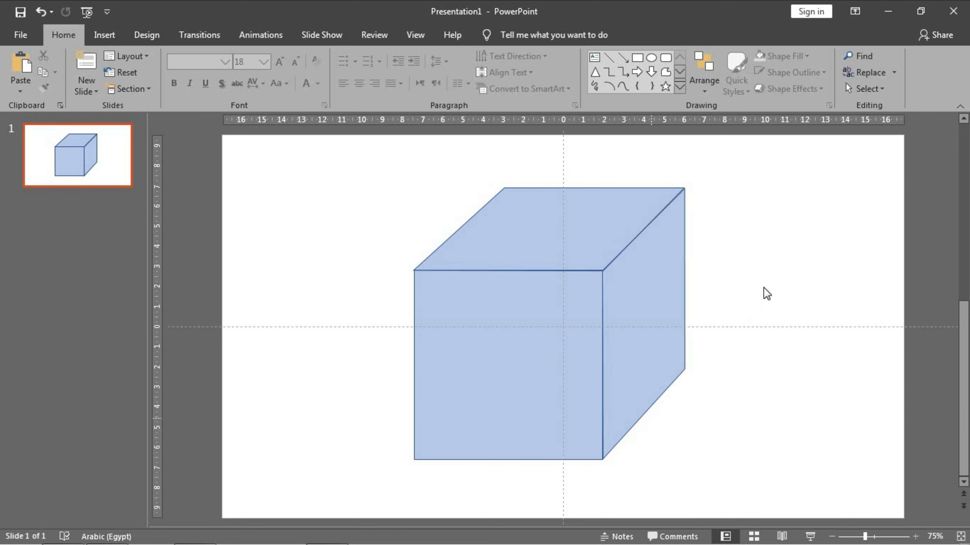
pyautogui.rightClick(773, 277)
pyautogui.moveTo(883, 366)
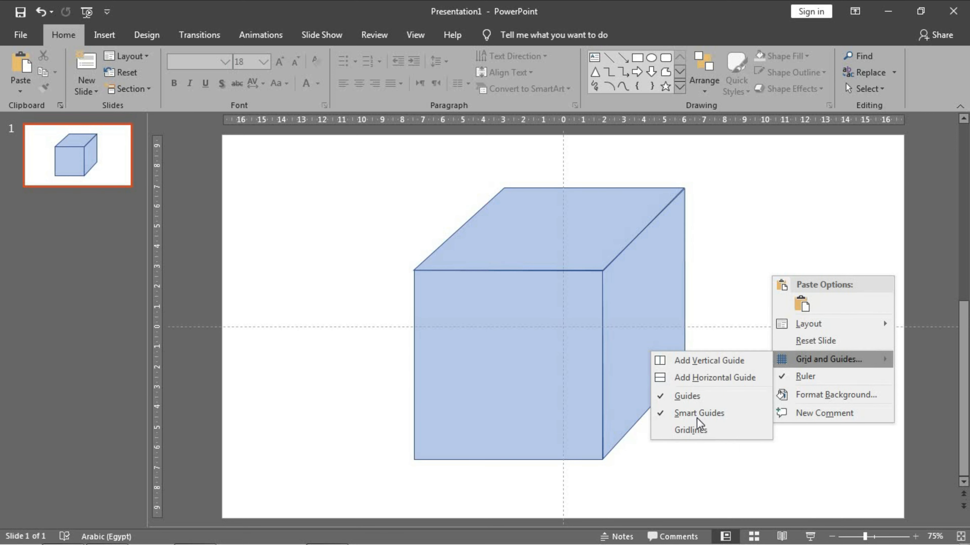
pyautogui.click(699, 431)
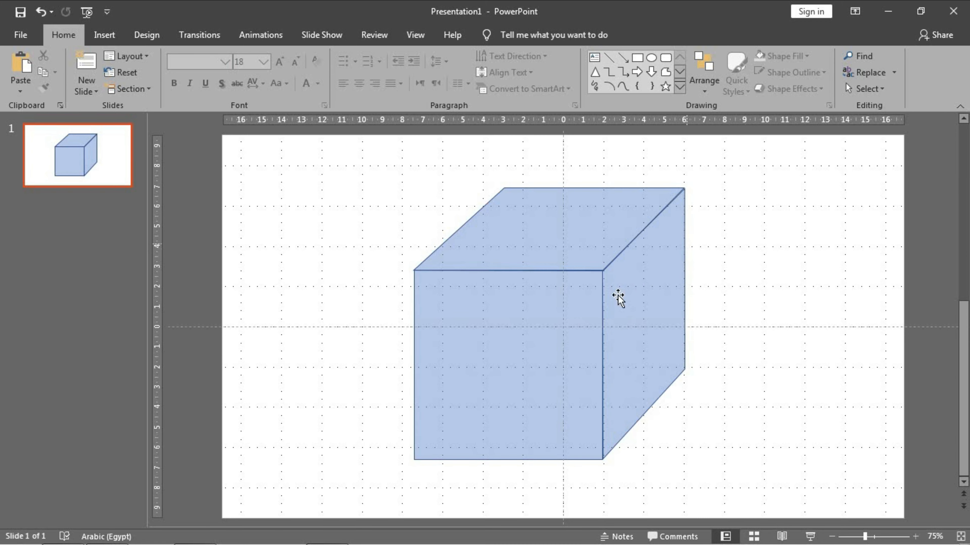
# - Move the grouped cube so the lower edge of its front face rests on the horizontal guide
pyautogui.click(583, 299)
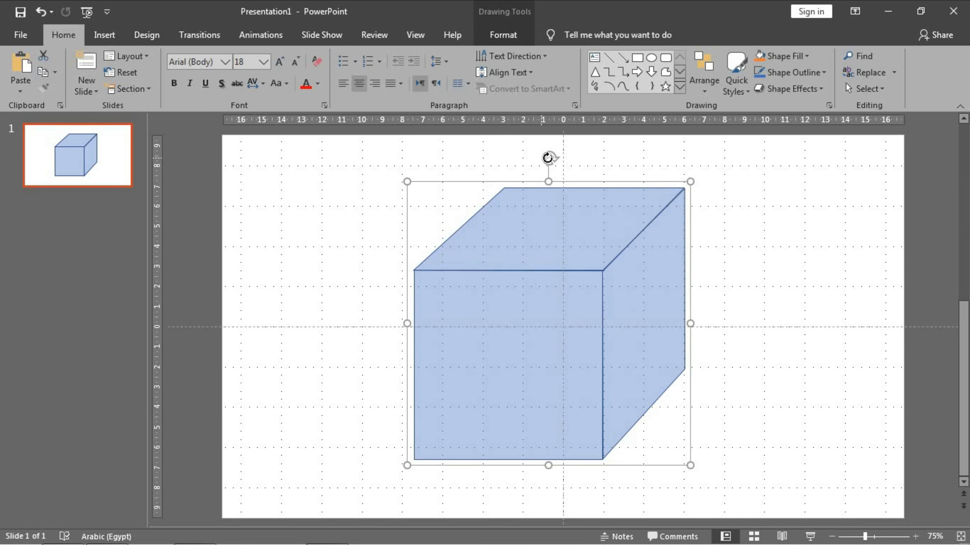
pyautogui.moveTo(418, 185); pyautogui.dragTo(547, 188)
pyautogui.moveTo(521, 325); pyautogui.dragTo(464, 327)
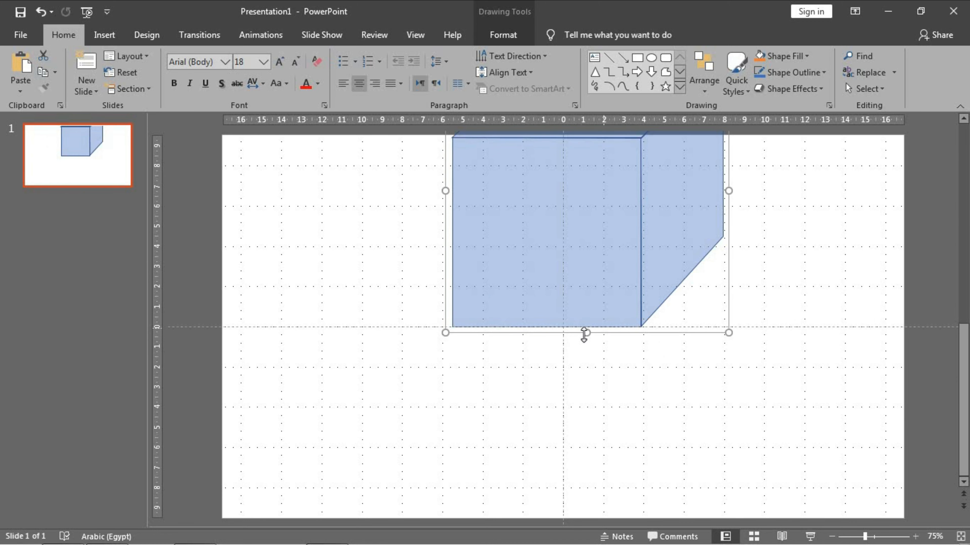
pyautogui.scroll(5, 584, 335)
pyautogui.scroll(-1, 590, 332)
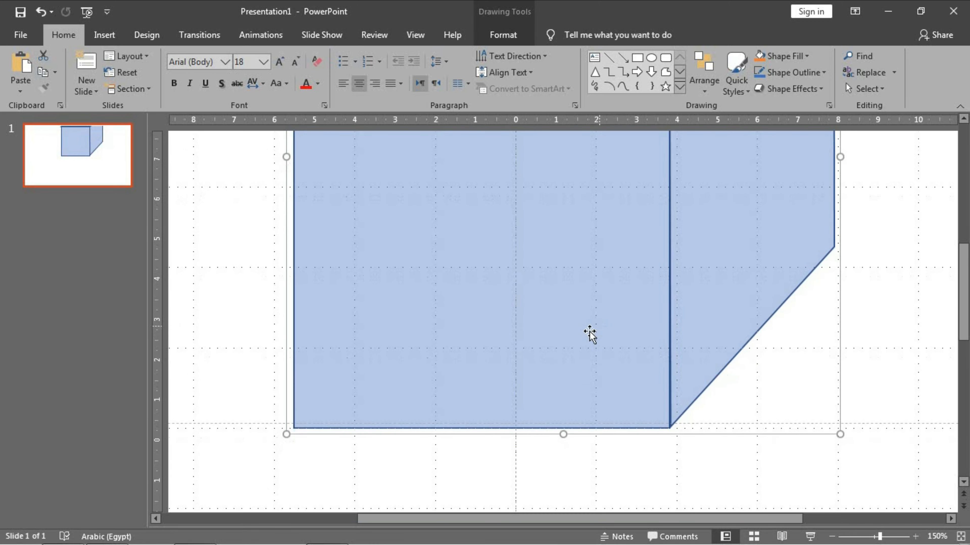
pyautogui.click(327, 409)
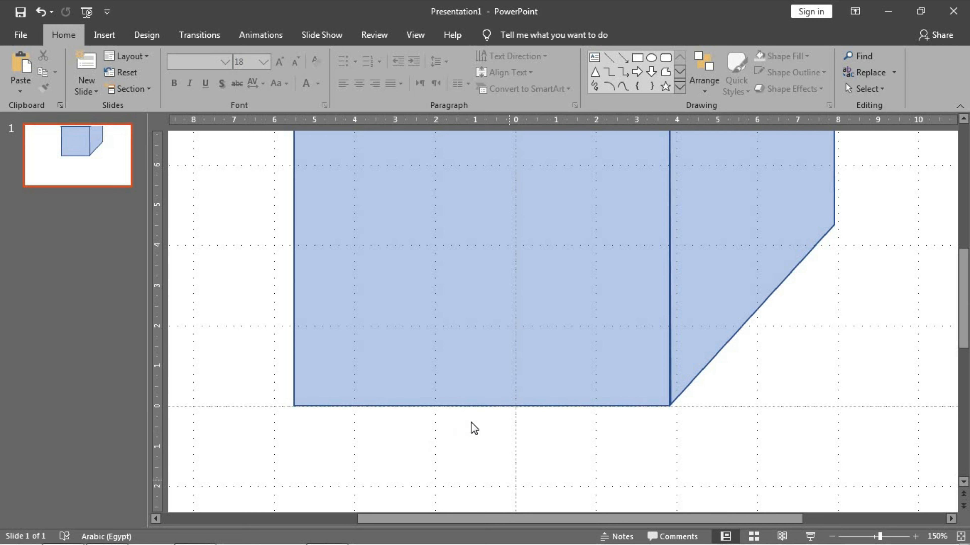
# - Draw three adjoining rectangles about 2 cm high below the front face, filling the outer two yellow and the middle one light green
pyautogui.click(636, 61)
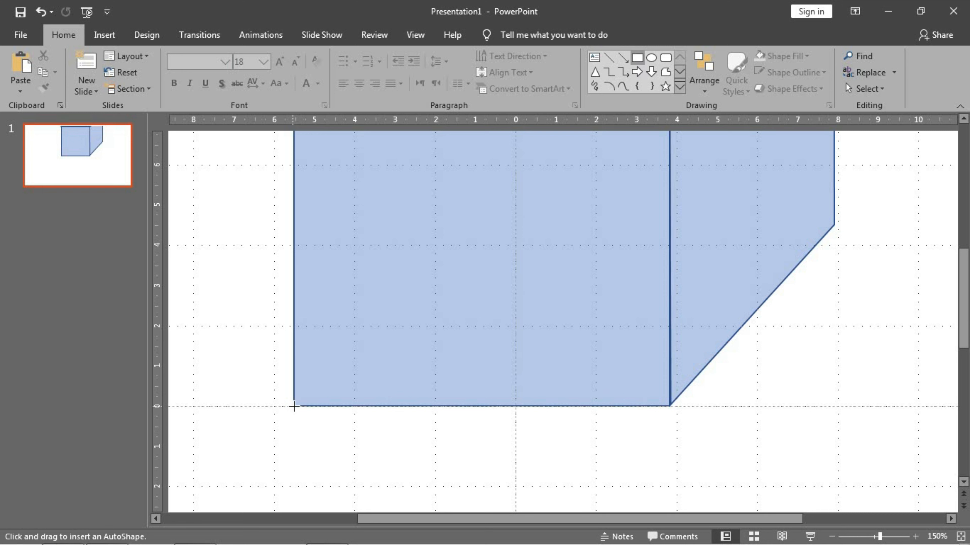
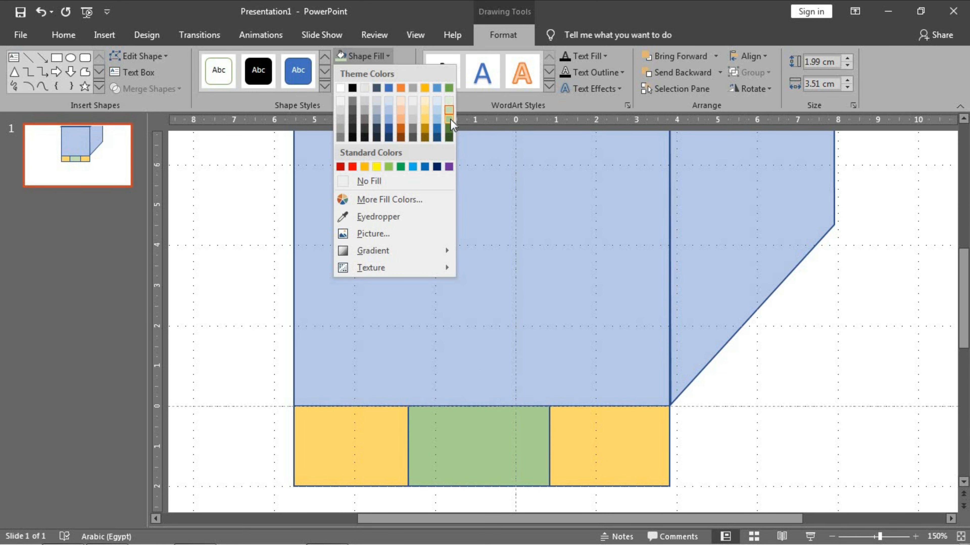
pyautogui.click(450, 119)
pyautogui.scroll(-5, 744, 352)
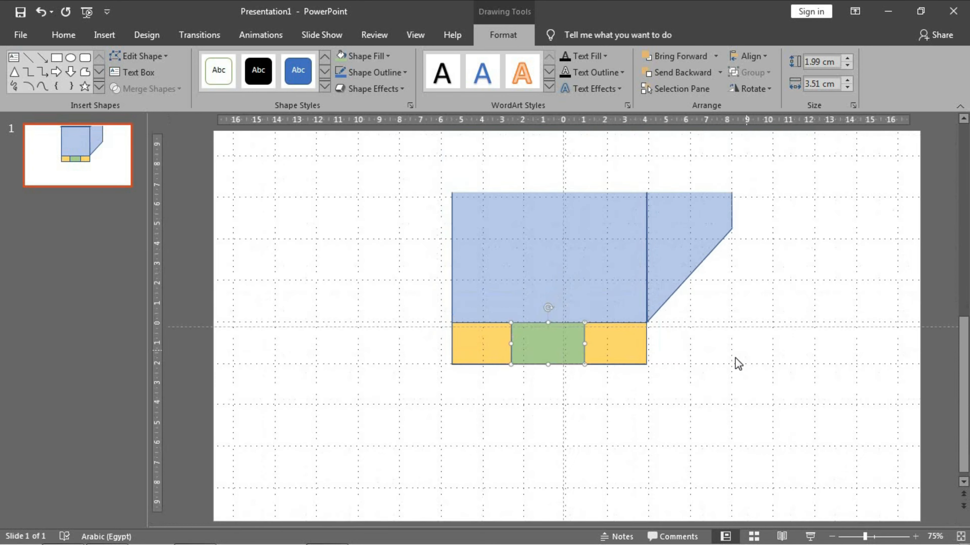
pyautogui.click(655, 410)
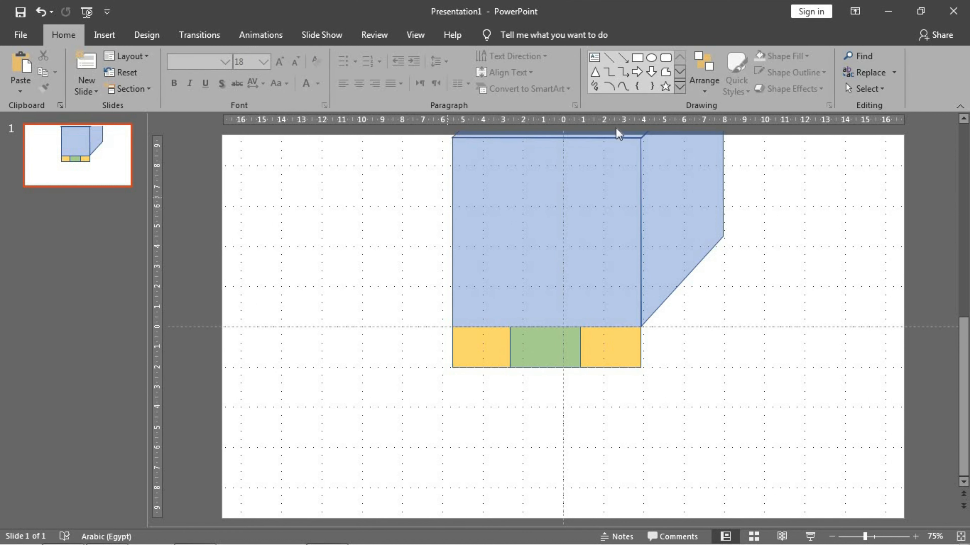
# - Copy the three coloured rectangles below the front face and group the originals with the cube
pyautogui.click(500, 360)
pyautogui.keyDown('ctrl'); pyautogui.click(567, 359); pyautogui.keyUp('ctrl')
pyautogui.keyDown('ctrl'); pyautogui.click(598, 359); pyautogui.keyUp('ctrl')
pyautogui.keyDown('ctrl'); pyautogui.click(590, 261); pyautogui.keyUp('ctrl')
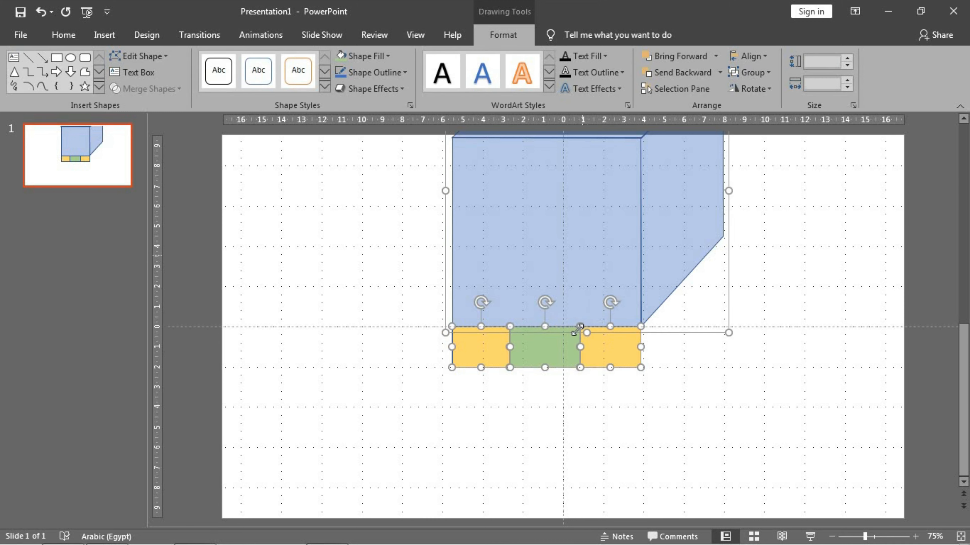
pyautogui.click(578, 415)
pyautogui.click(475, 358)
pyautogui.keyDown('ctrl'); pyautogui.click(539, 346); pyautogui.keyUp('ctrl')
pyautogui.keyDown('ctrl'); pyautogui.click(602, 365); pyautogui.keyUp('ctrl')
pyautogui.click(546, 384)
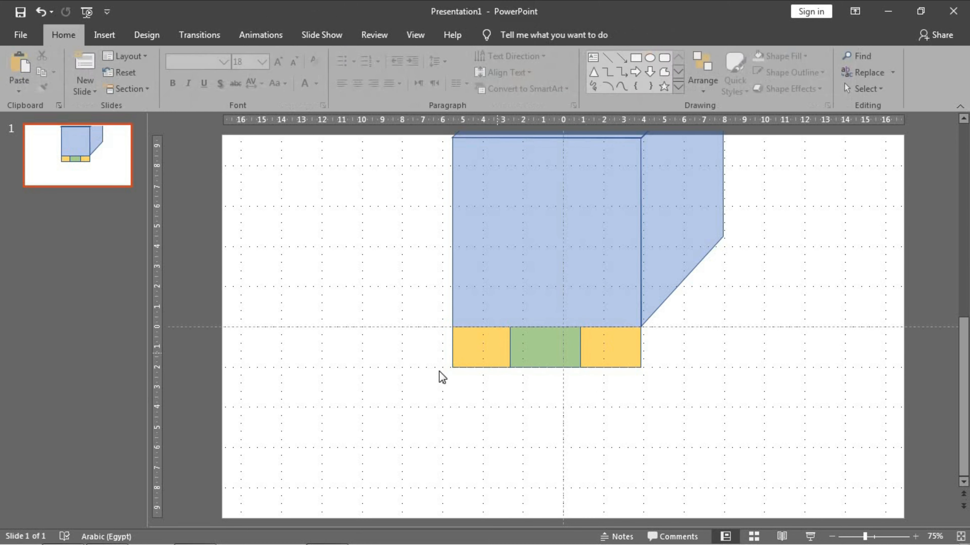
pyautogui.hotkey('ctrl', 'a')
pyautogui.hotkey('ctrl', 'g')
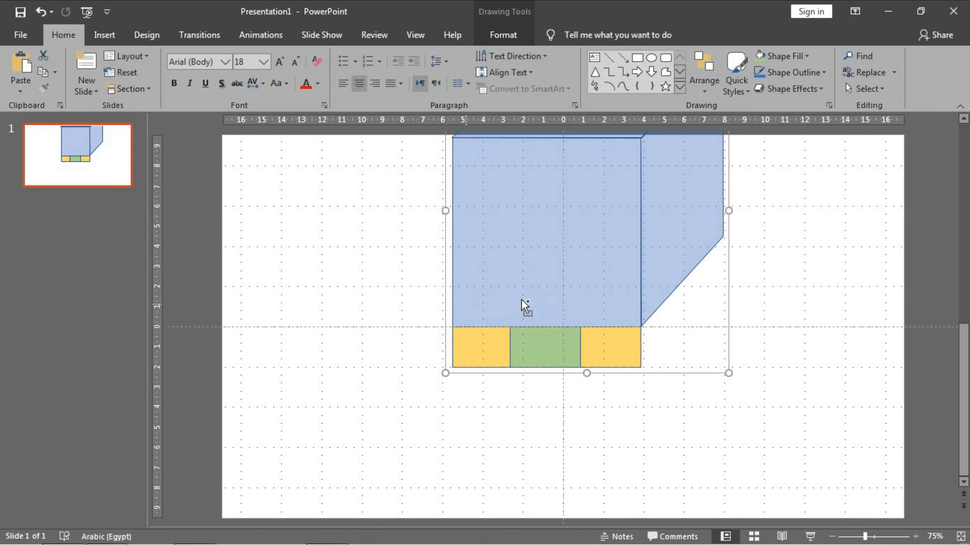
# - Rotate the group 90° counterclockwise and move it so the front face's new lower edge rests on the horizontal guide
pyautogui.scroll(3, 565, 294)
pyautogui.moveTo(580, 143); pyautogui.dragTo(340, 302)
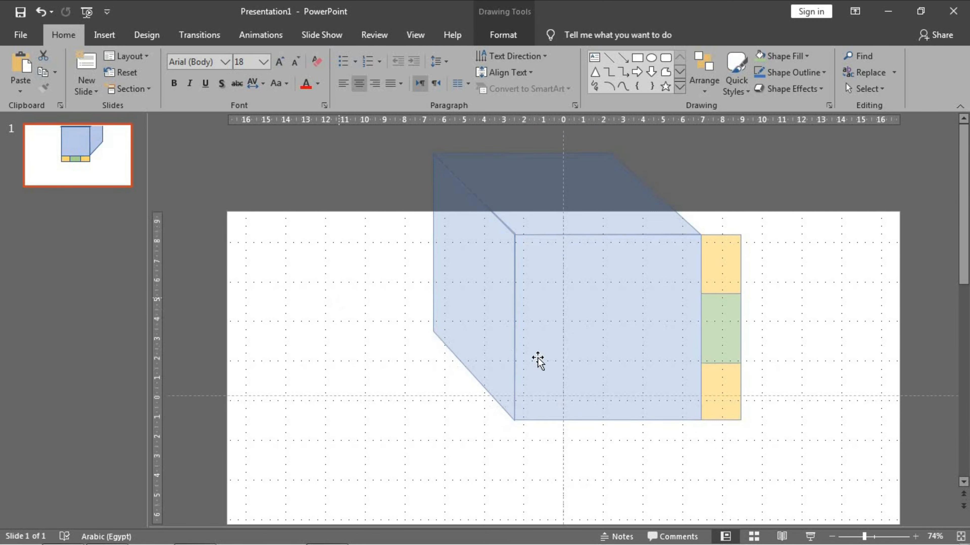
pyautogui.moveTo(607, 364); pyautogui.dragTo(564, 340)
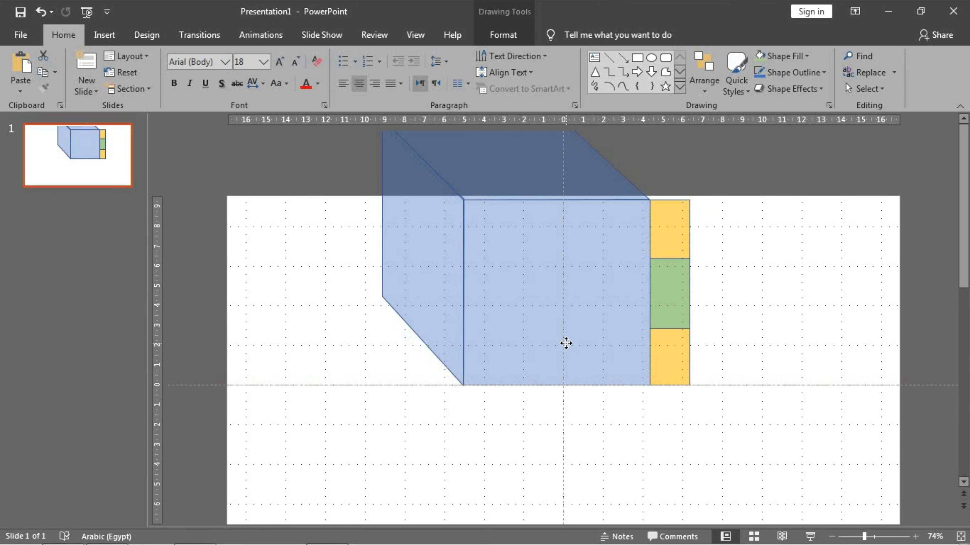
pyautogui.click(577, 419)
pyautogui.keyDown('ctrl'); pyautogui.scroll(5, 581, 402); pyautogui.keyUp('ctrl')
pyautogui.scroll(-1, 573, 398)
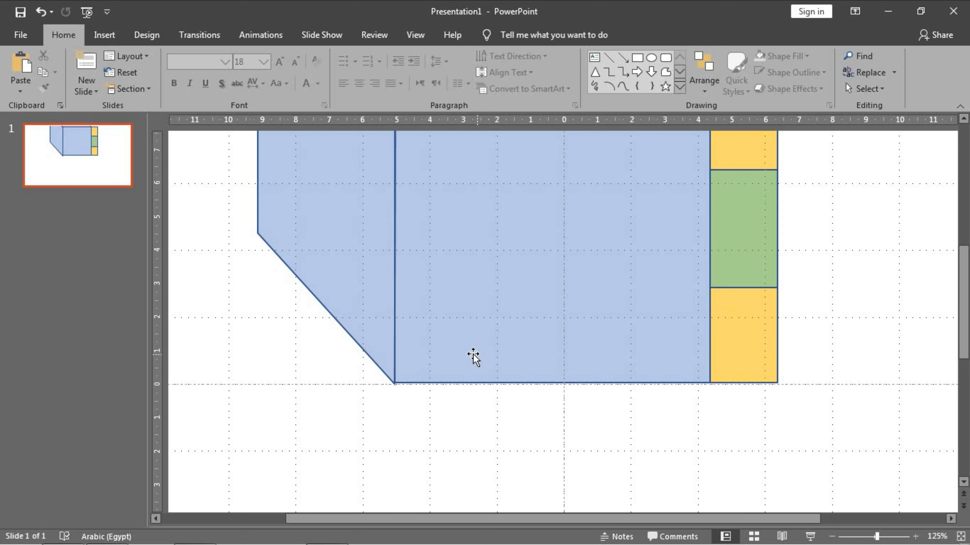
# - Paste the copied strip of three rectangles along the front face's remaining edges, stretching its end rectangle to the face's corner
pyautogui.hotkey('ctrl', 'v')
pyautogui.moveTo(440, 427); pyautogui.dragTo(443, 419)
pyautogui.keyDown('ctrl'); pyautogui.scroll(5, 366, 361); pyautogui.keyUp('ctrl')
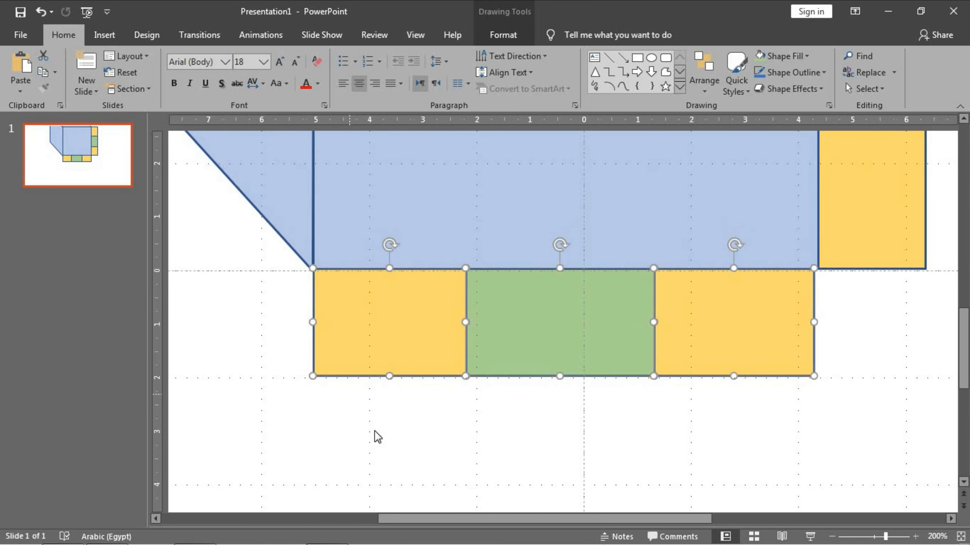
pyautogui.click(374, 433)
pyautogui.click(808, 302)
pyautogui.moveTo(813, 323); pyautogui.dragTo(818, 324)
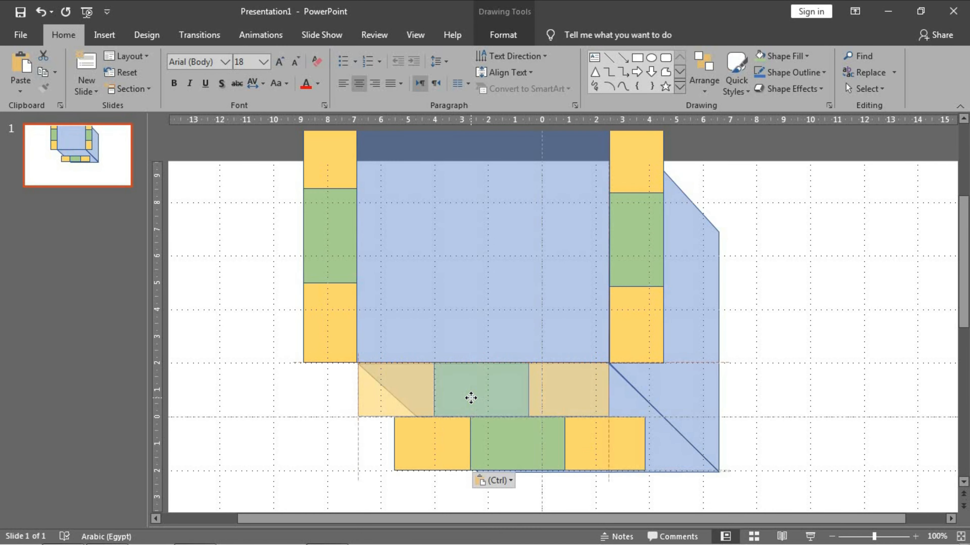
pyautogui.moveTo(468, 398); pyautogui.dragTo(429, 345)
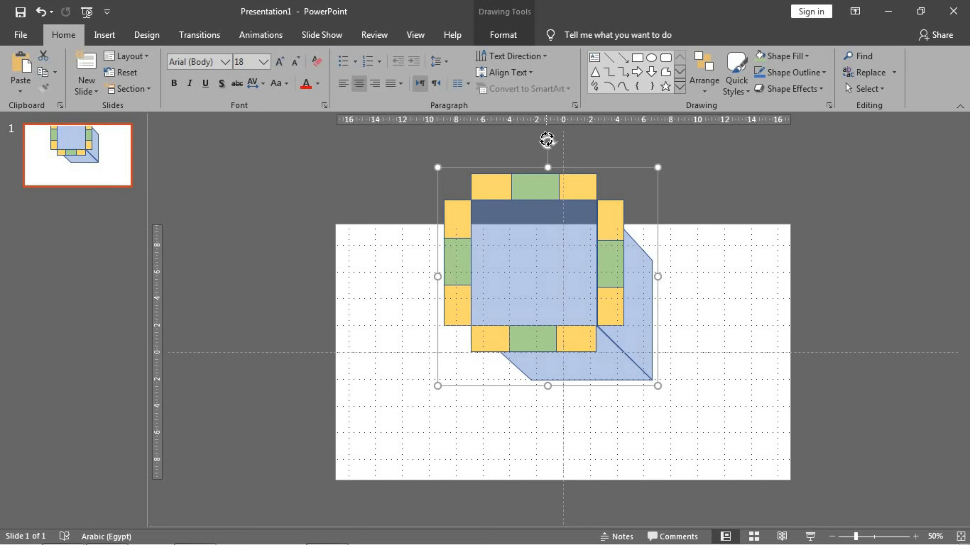
# - Rotate the whole group 90° counterclockwise to set the cube upright and move it to the middle of the slide
pyautogui.moveTo(546, 140); pyautogui.dragTo(457, 253)
pyautogui.moveTo(560, 289); pyautogui.dragTo(560, 348)
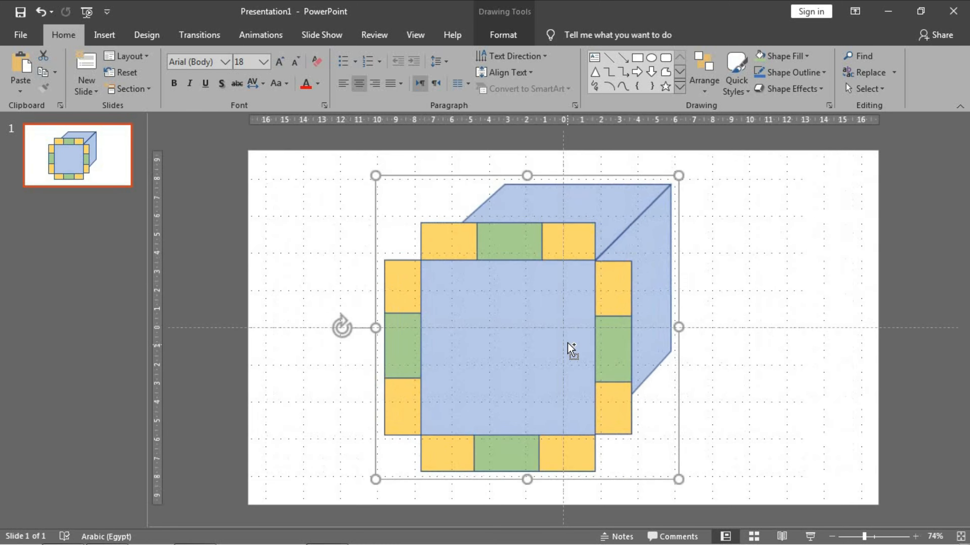
pyautogui.scroll(3, 572, 349)
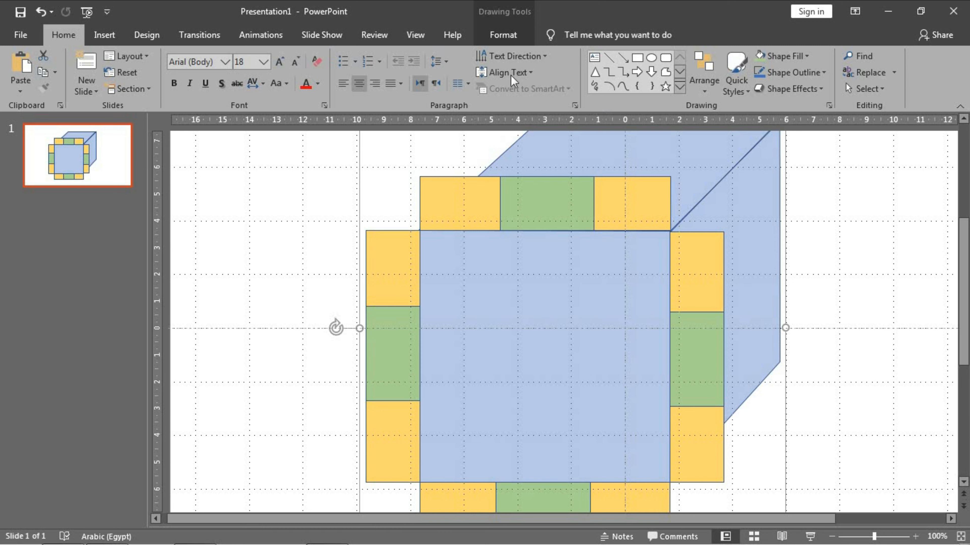
pyautogui.click(666, 77)
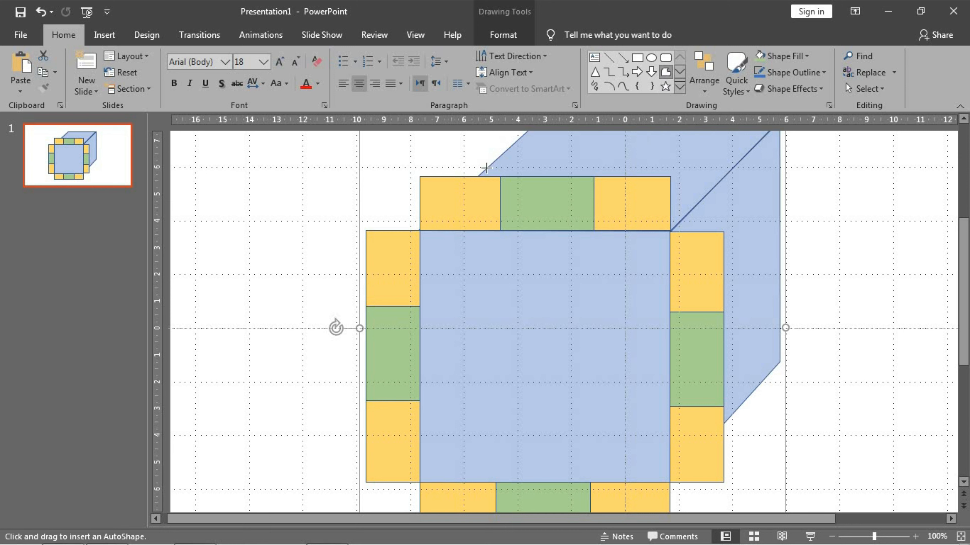
pyautogui.click(420, 231)
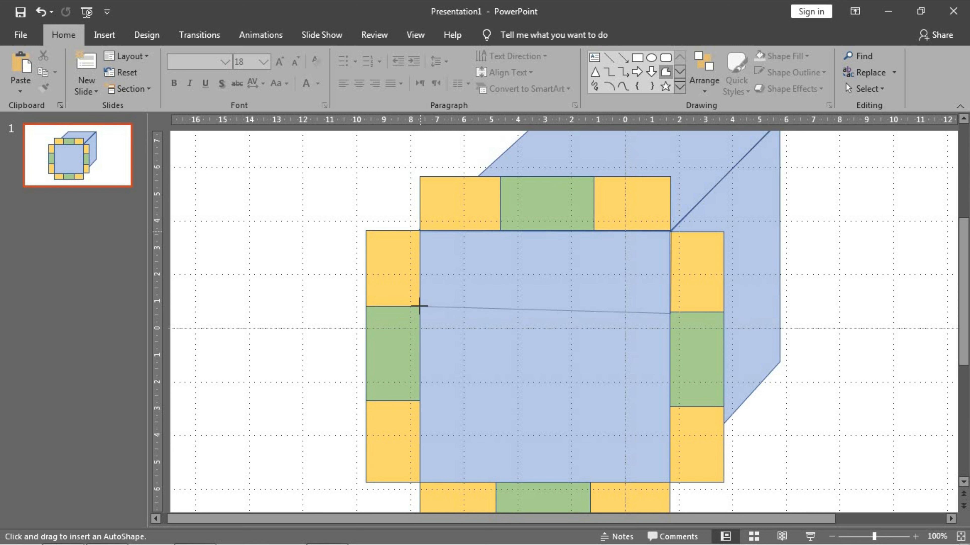
pyautogui.click(419, 234)
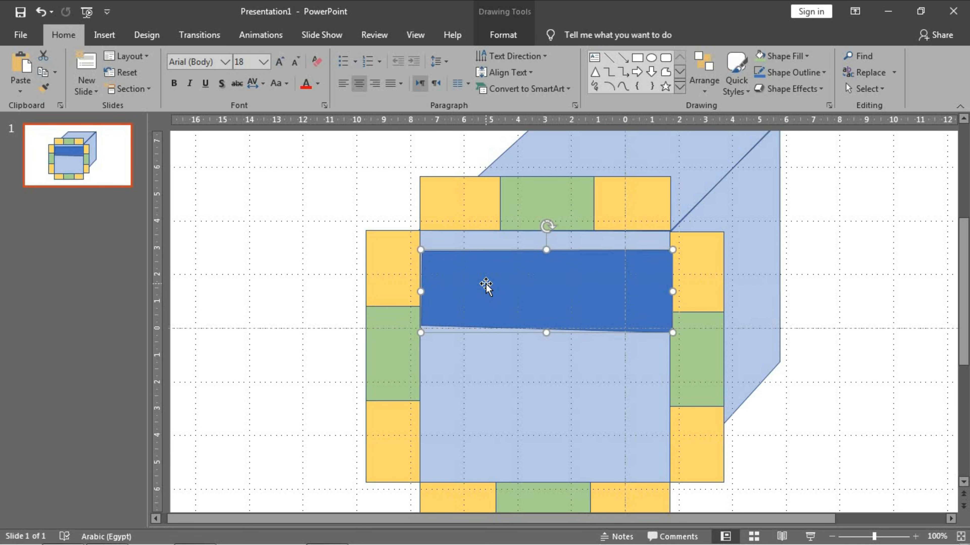
pyautogui.press('Delete')
# - Draw a four-sided freeform about 9.4 by 3.1 cm across the upper front face, joining the yellow rectangles on both sides
pyautogui.click(623, 86)
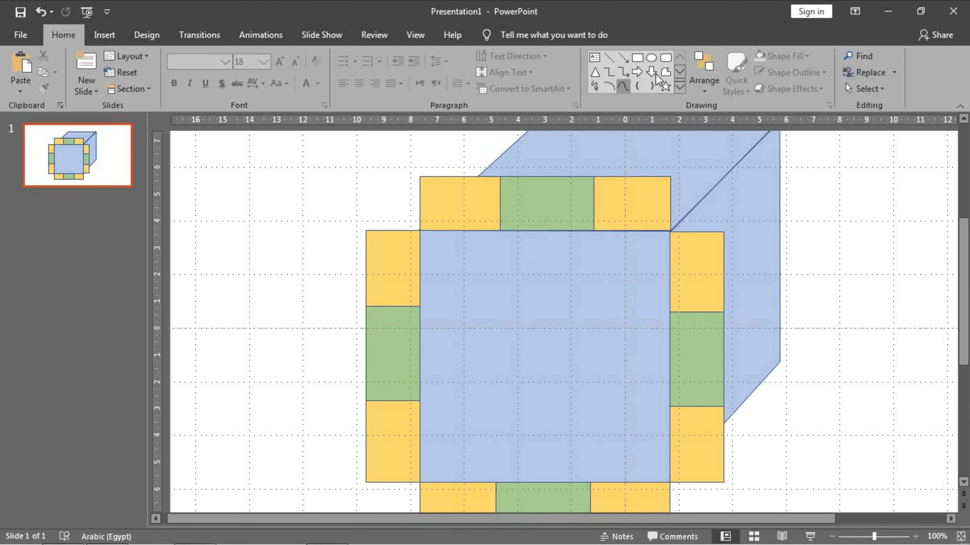
pyautogui.click(664, 73)
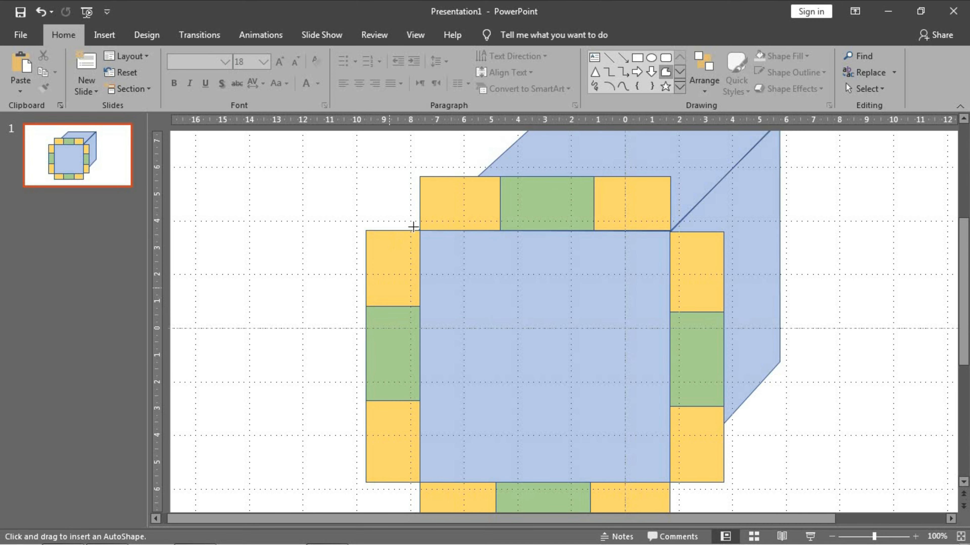
pyautogui.scroll(5, 430, 231)
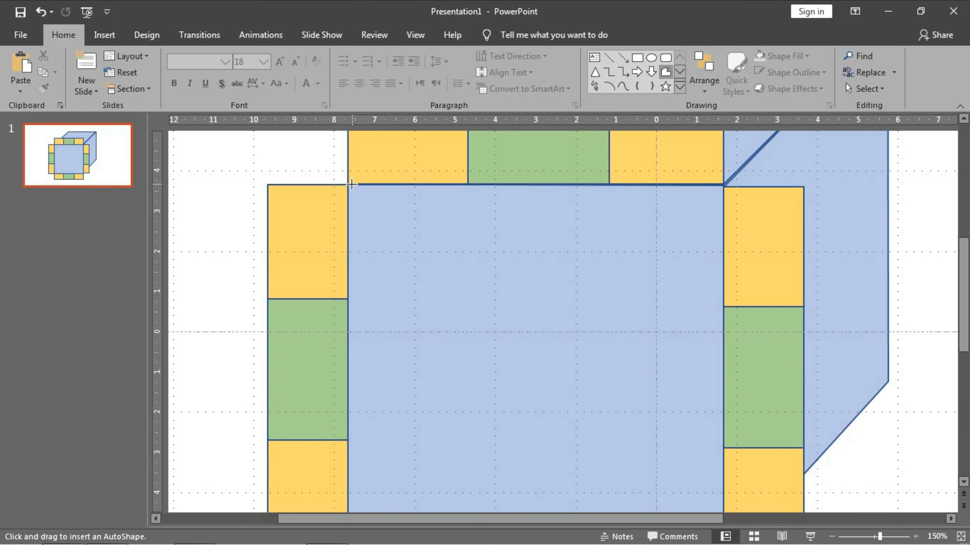
pyautogui.click(347, 185)
pyautogui.click(723, 184)
pyautogui.click(719, 307)
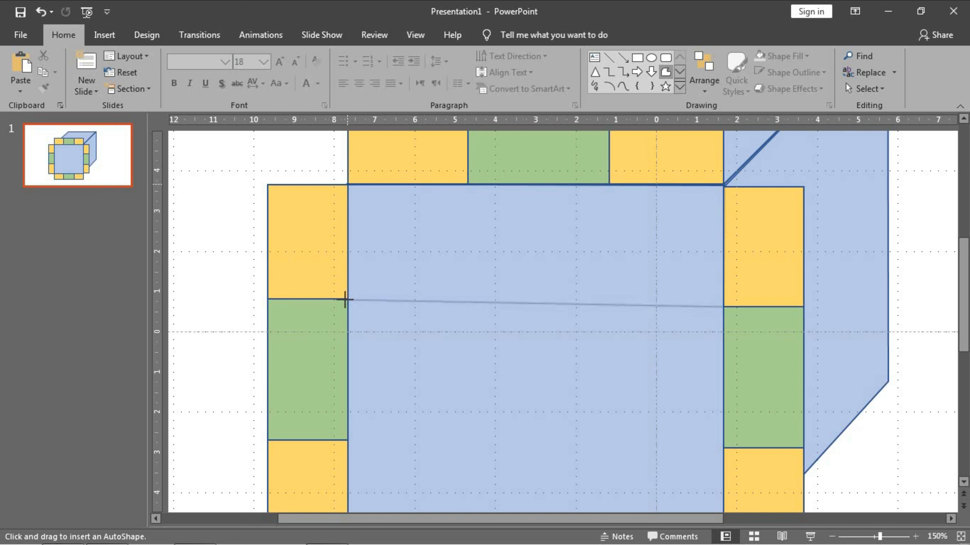
pyautogui.click(347, 299)
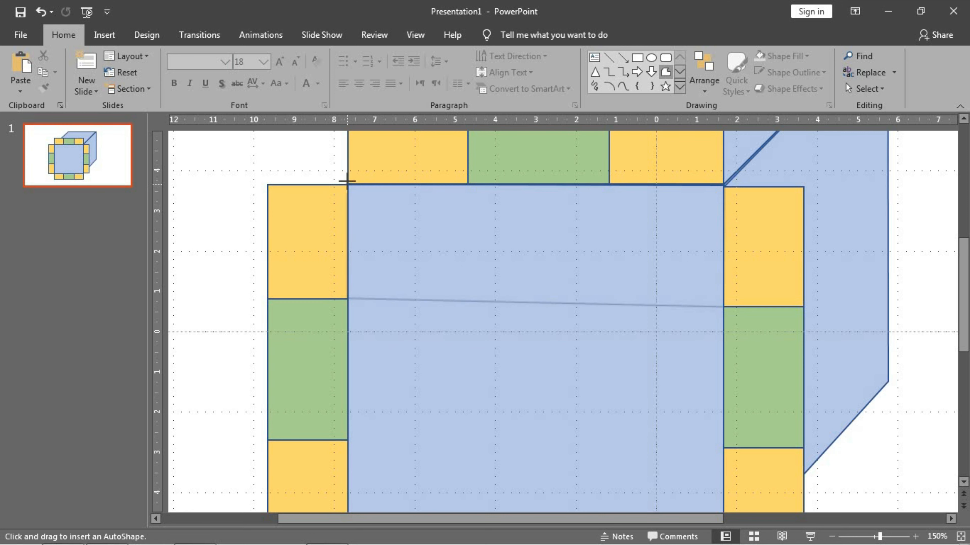
pyautogui.click(346, 185)
pyautogui.click(541, 344)
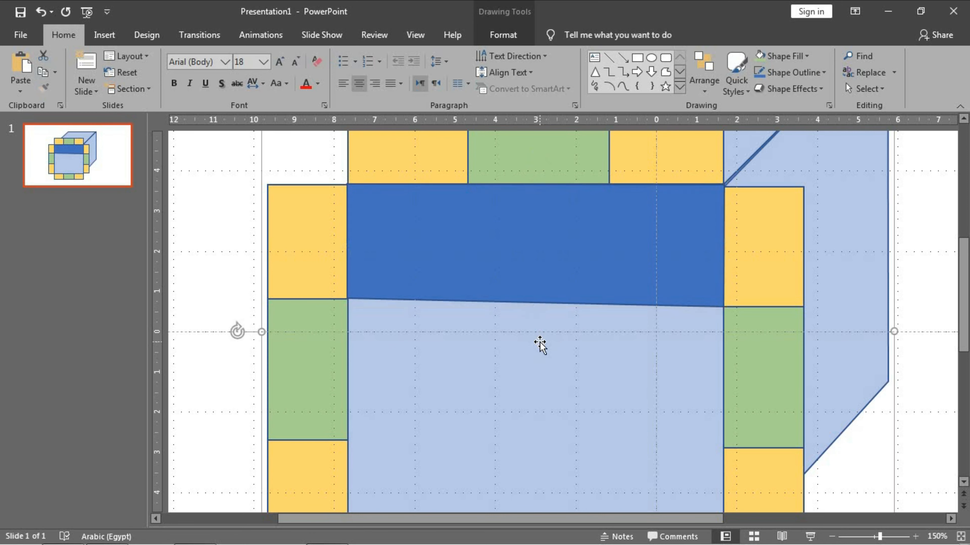
# - Fill the new freeform band with the yellow sampled from the adjacent rectangle using the Eyedropper
pyautogui.click(553, 269)
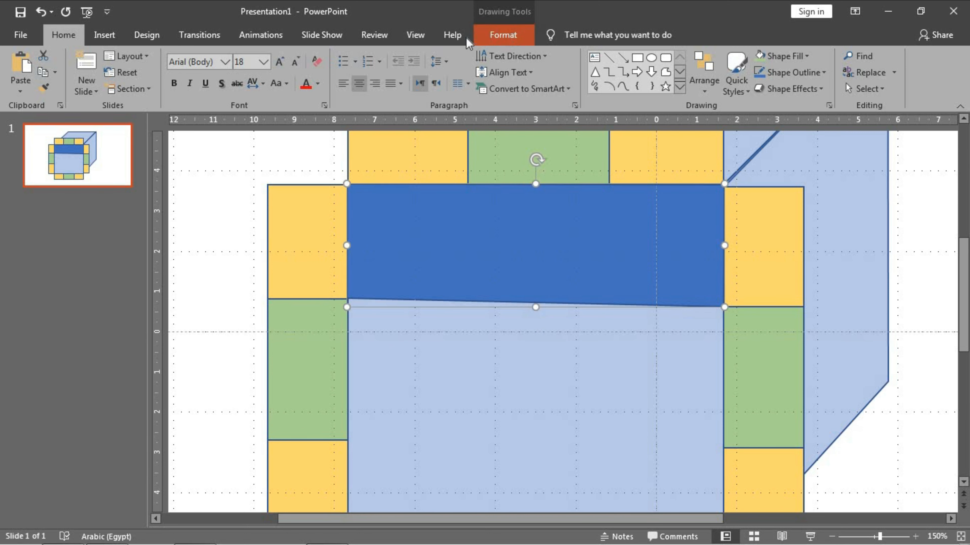
pyautogui.click(477, 36)
pyautogui.click(363, 56)
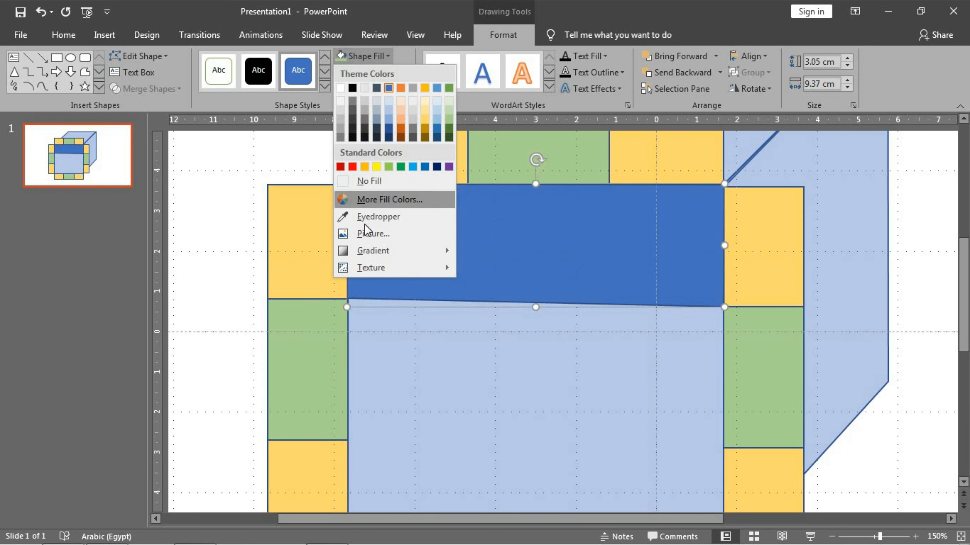
pyautogui.click(367, 217)
pyautogui.click(288, 250)
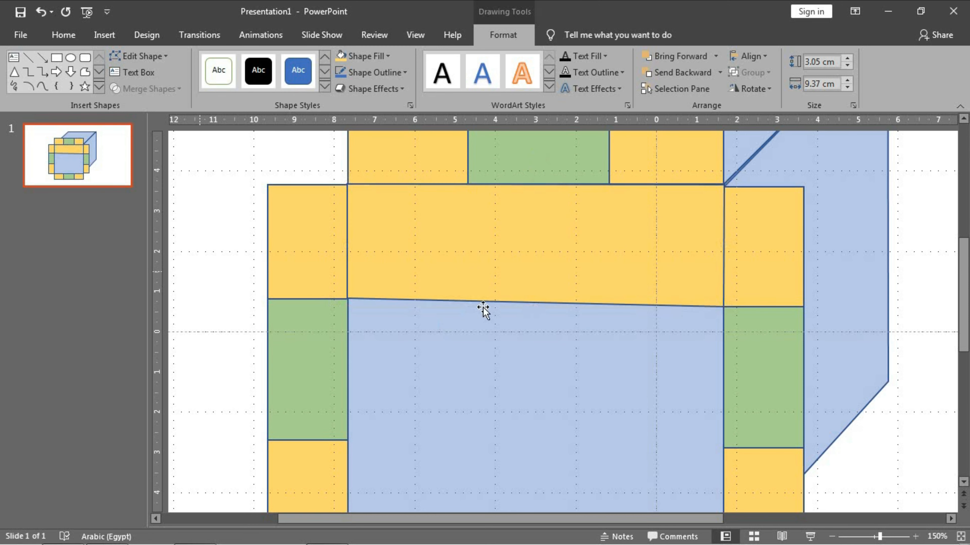
# - Draw a four-sided freeform about 9.3 by 3.7 cm across the middle of the front face, joining the green rectangles on both sides
pyautogui.click(665, 73)
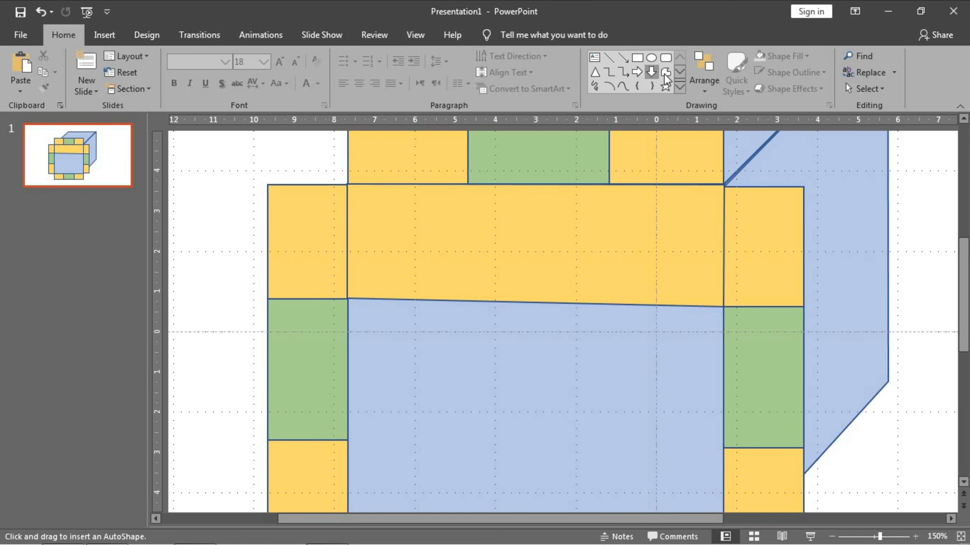
pyautogui.click(347, 298)
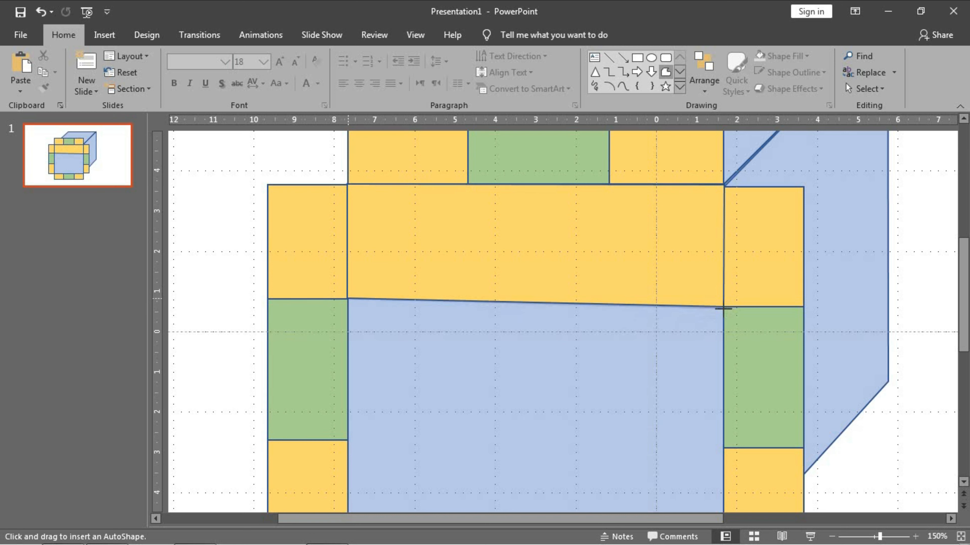
pyautogui.click(723, 305)
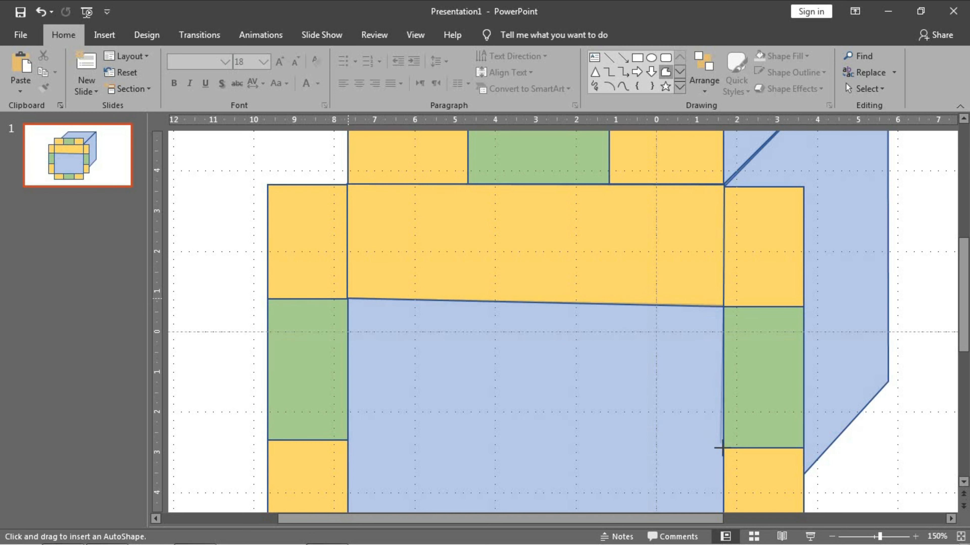
pyautogui.click(722, 449)
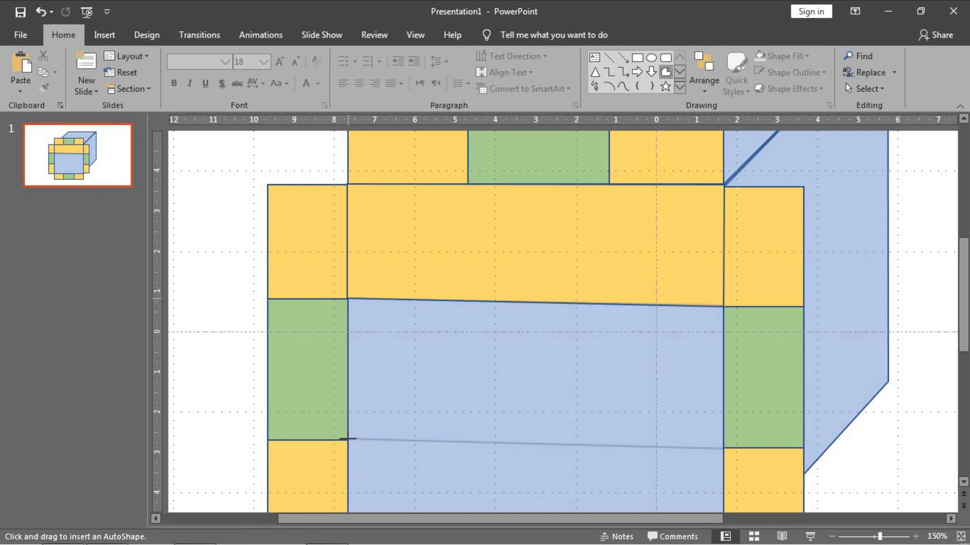
pyautogui.click(347, 298)
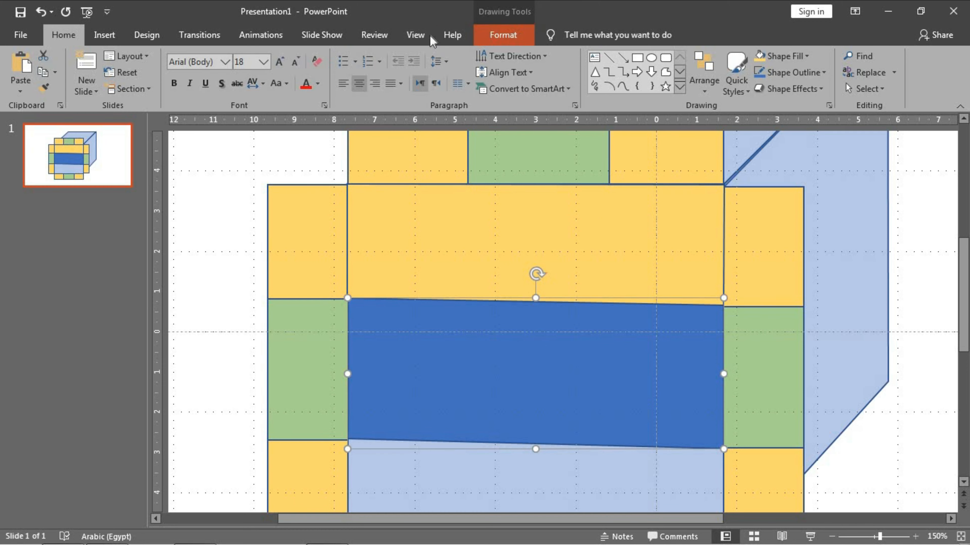
# - Fill the new middle band with the light green theme colour matching the adjacent green rectangles
pyautogui.click(503, 35)
pyautogui.click(386, 58)
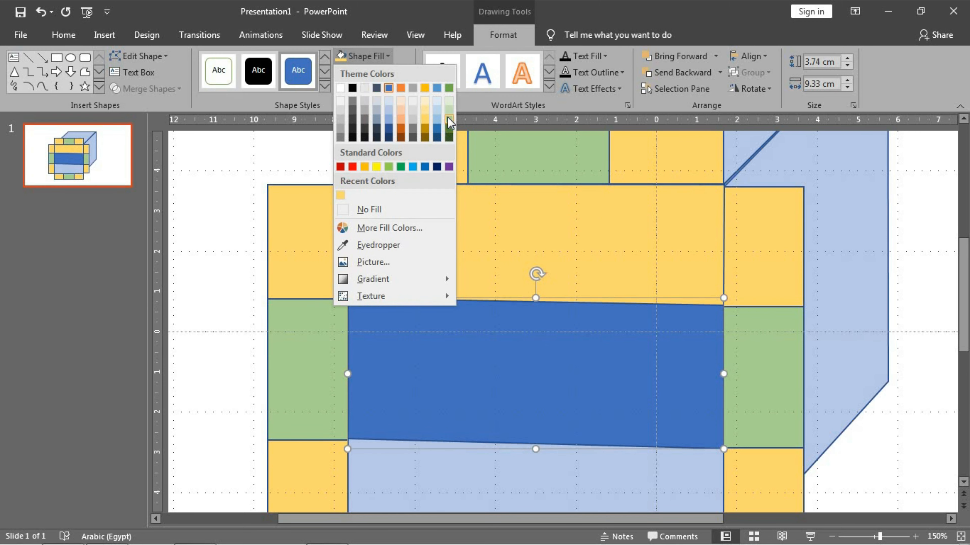
pyautogui.click(448, 119)
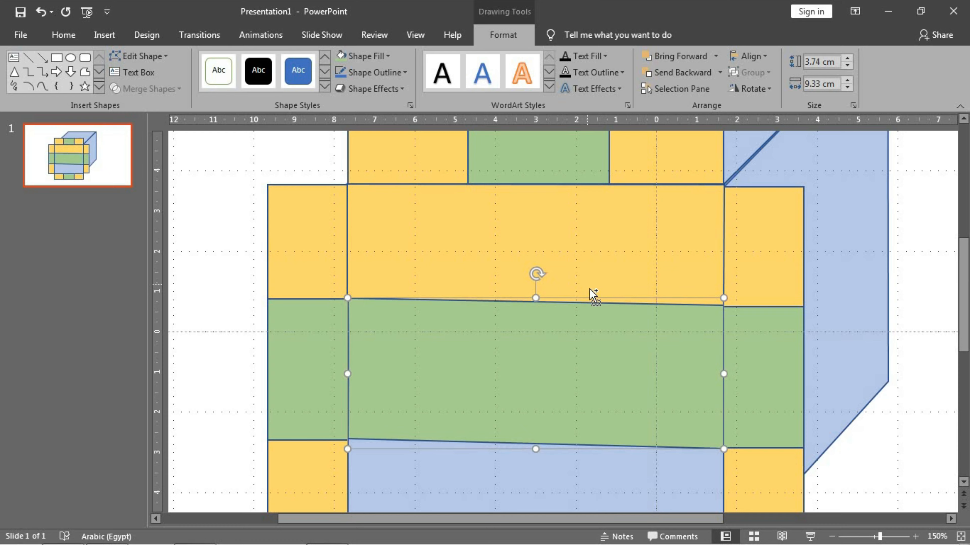
pyautogui.scroll(-5, 590, 289)
pyautogui.click(812, 402)
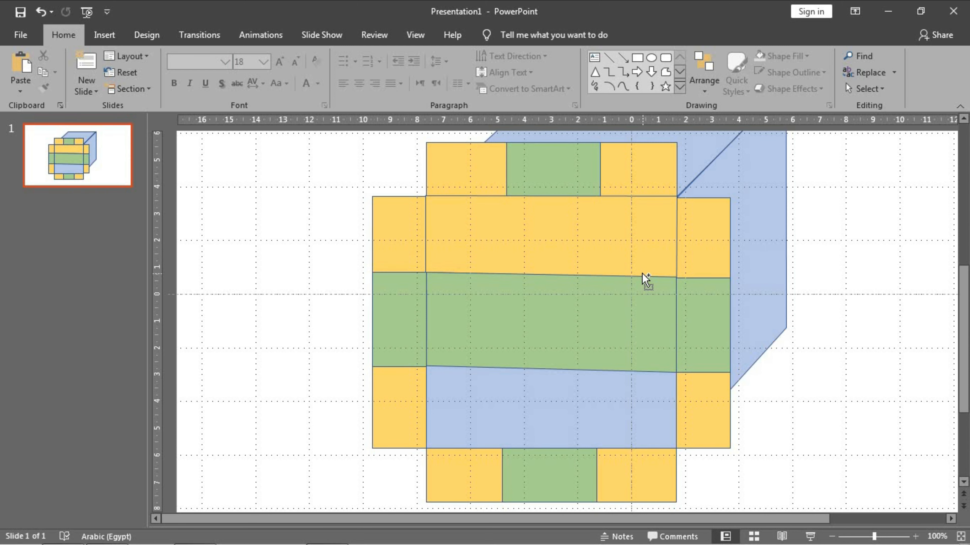
pyautogui.scroll(-3, 642, 273)
pyautogui.scroll(3, 604, 299)
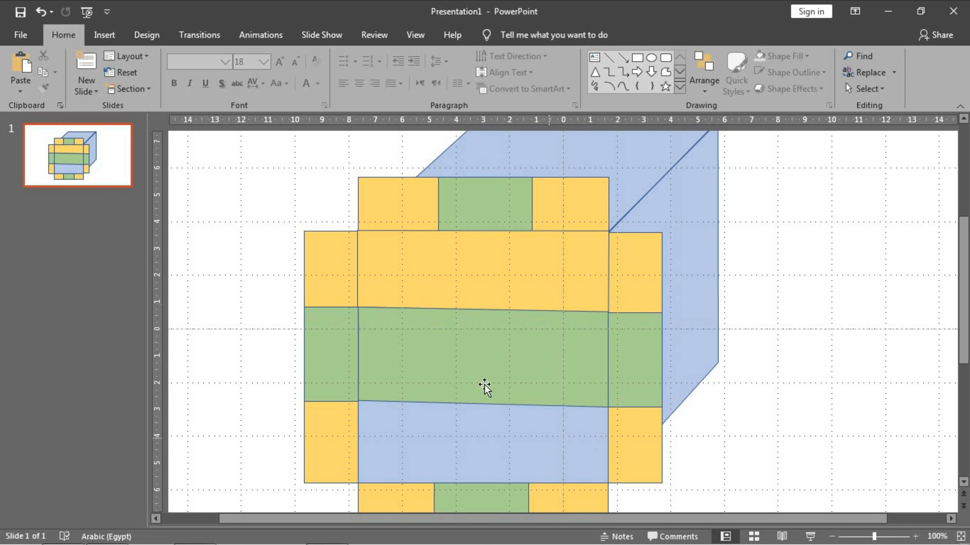
pyautogui.click(665, 72)
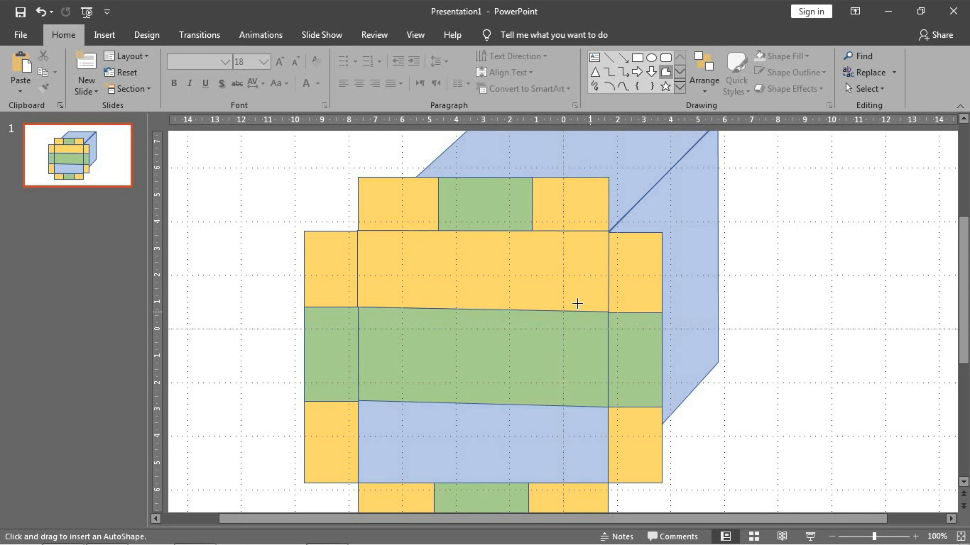
pyautogui.click(532, 230)
pyautogui.doubleClick(607, 405)
pyautogui.press('Delete')
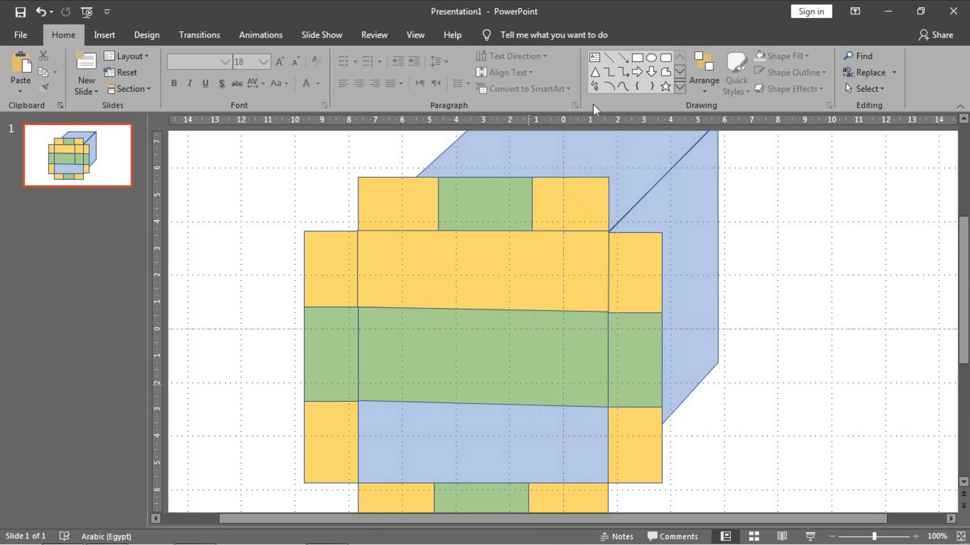
# - Draw a freeform block over the front face's upper-right part, spanning the yellow and green bands from the upper strip's green-yellow boundary
pyautogui.scroll(10, 625, 244)
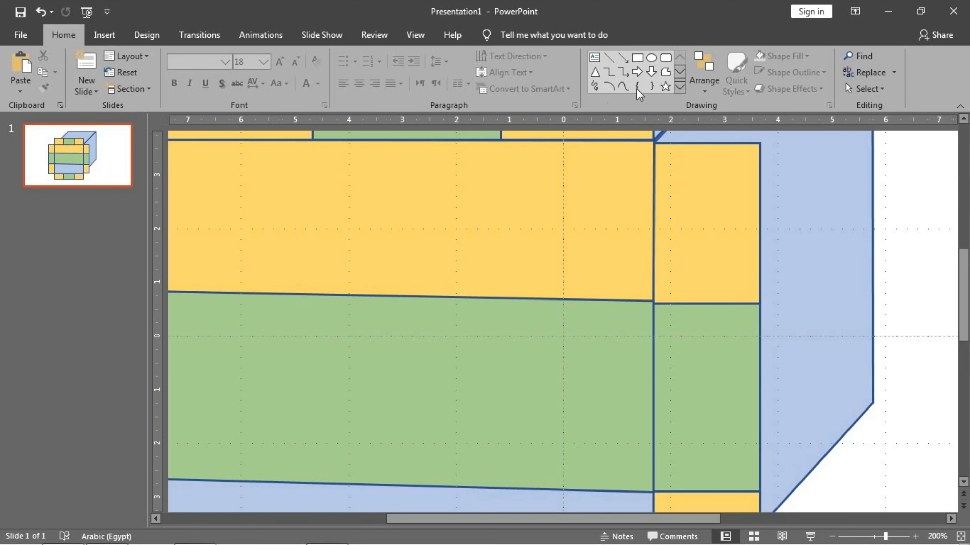
pyautogui.click(663, 71)
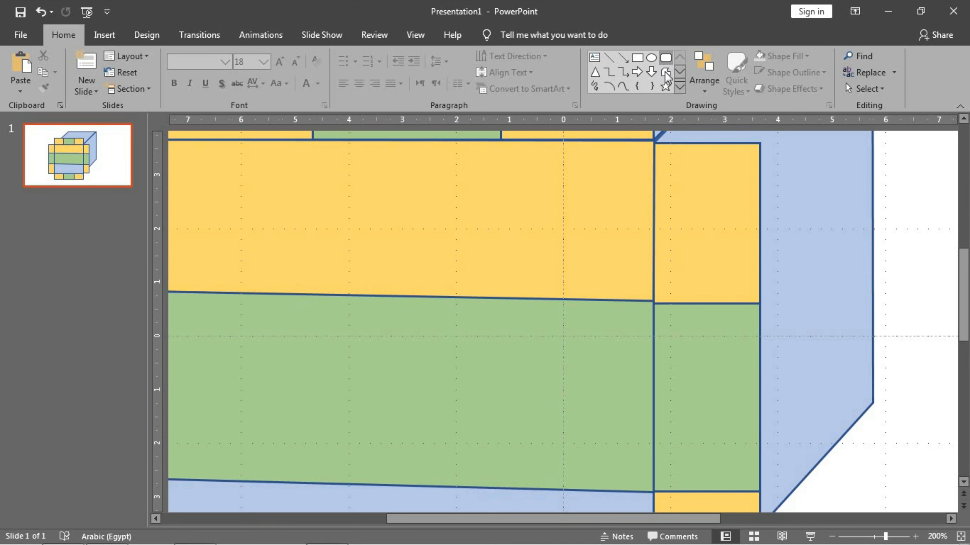
pyautogui.click(499, 141)
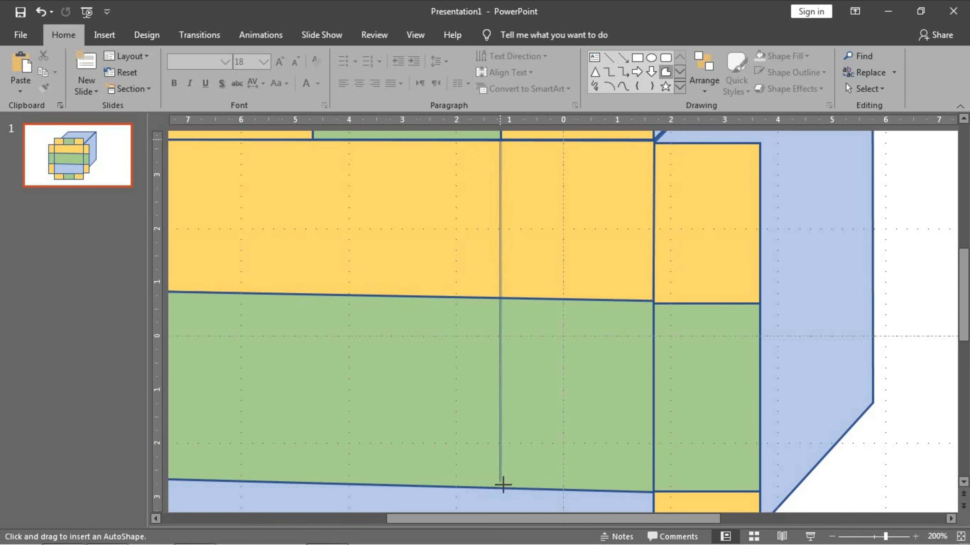
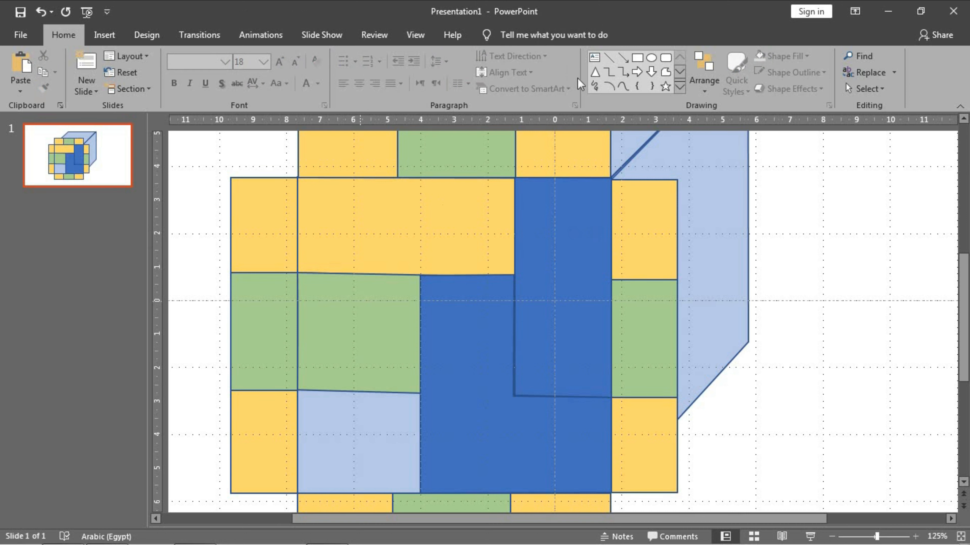
# - Draw a freeform over the remaining left part of the front face, following the edges of the two existing blue blocks
pyautogui.click(665, 72)
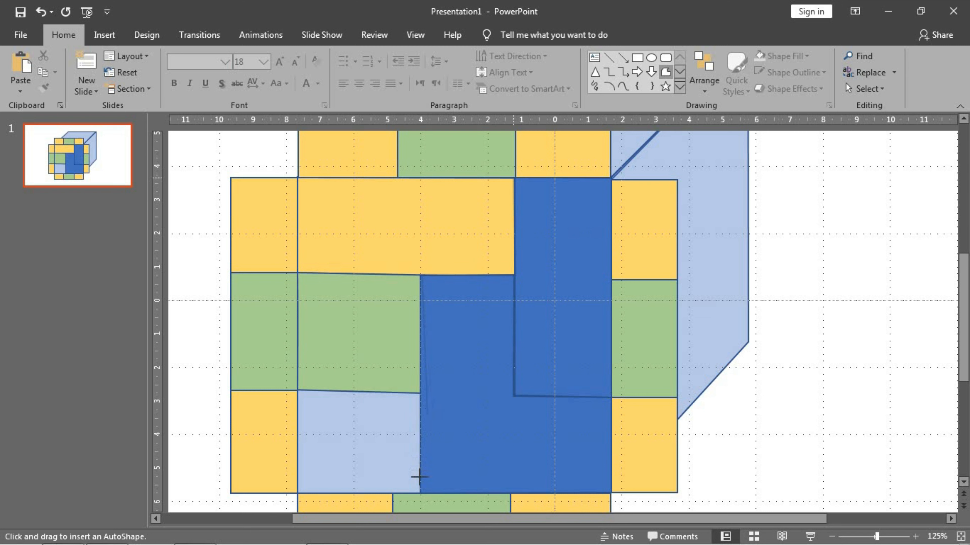
pyautogui.click(421, 493)
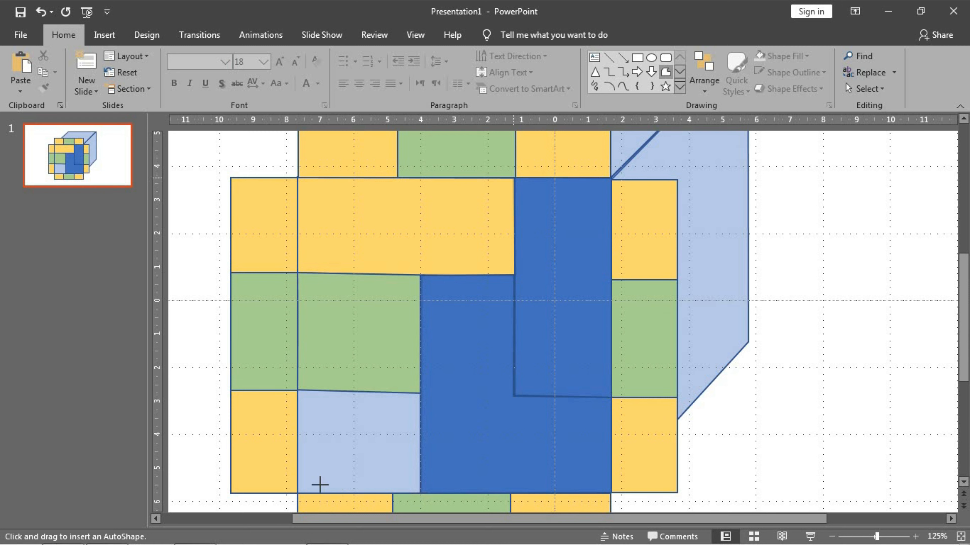
pyautogui.click(298, 494)
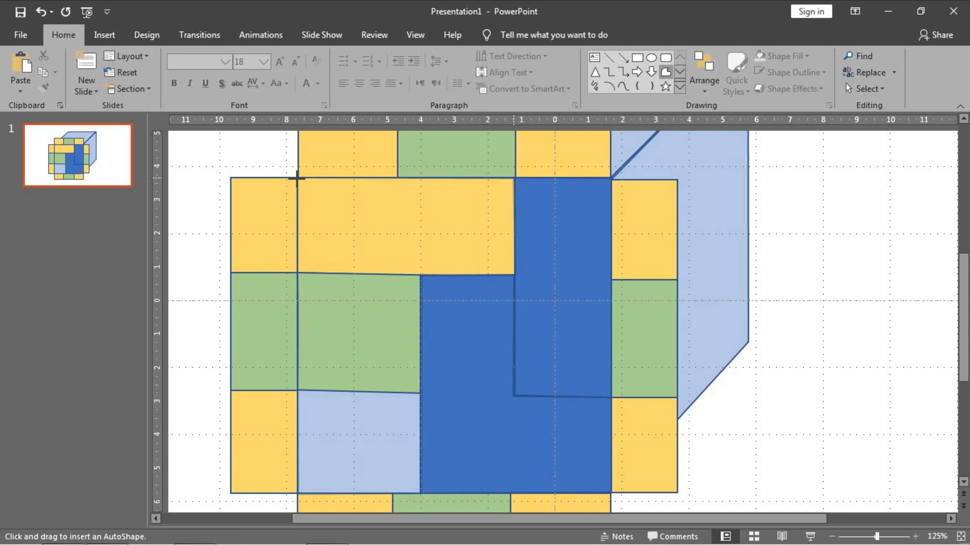
pyautogui.click(297, 178)
pyautogui.click(514, 178)
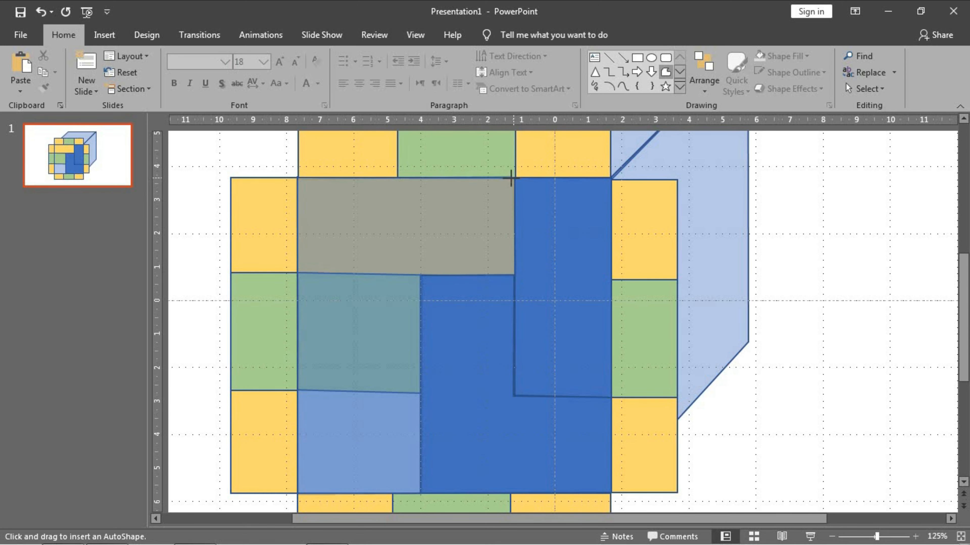
pyautogui.click(510, 178)
pyautogui.click(789, 420)
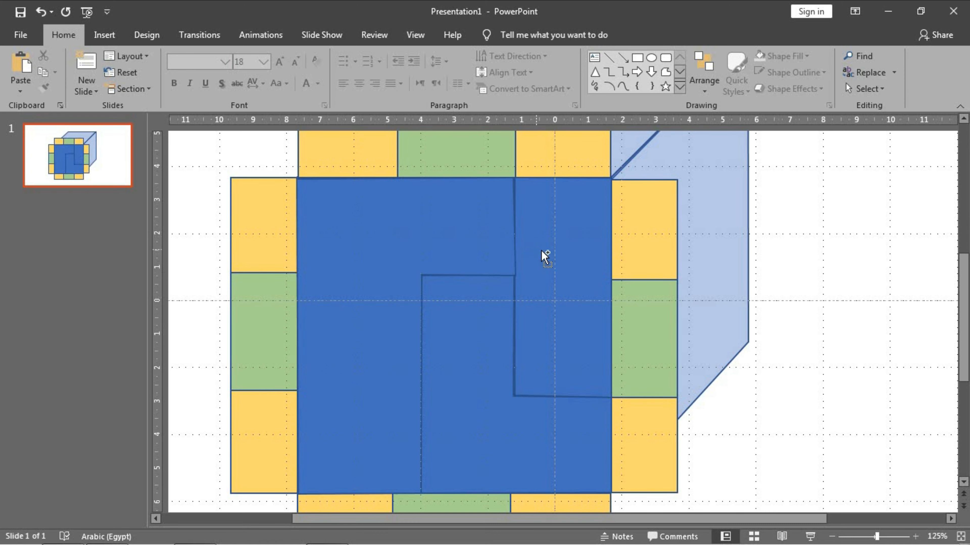
# - Delete the three guide rectangles below the front face
pyautogui.scroll(-5, 544, 256)
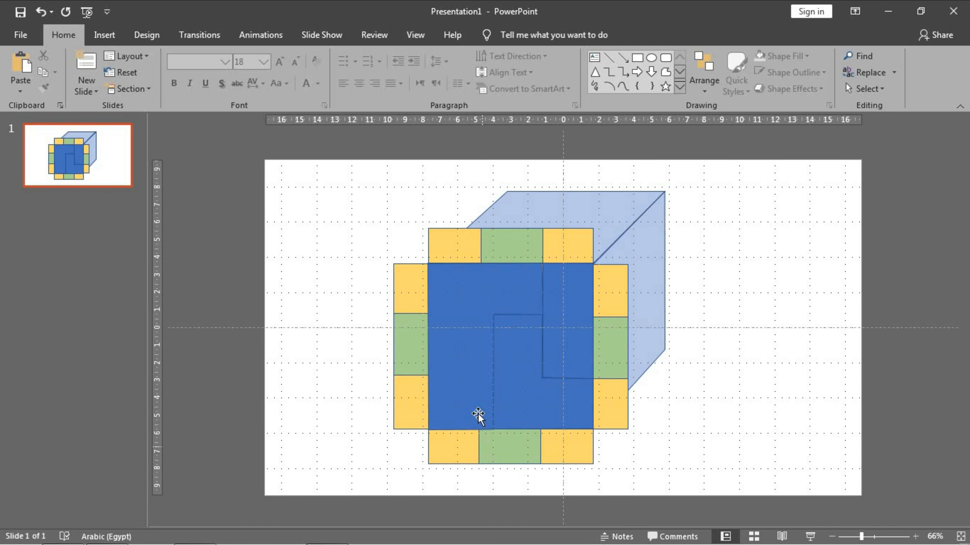
pyautogui.click(465, 447)
pyautogui.click(466, 448)
pyautogui.keyDown('shift'); pyautogui.click(512, 456); pyautogui.keyUp('shift')
pyautogui.keyDown('shift'); pyautogui.click(566, 457); pyautogui.keyUp('shift')
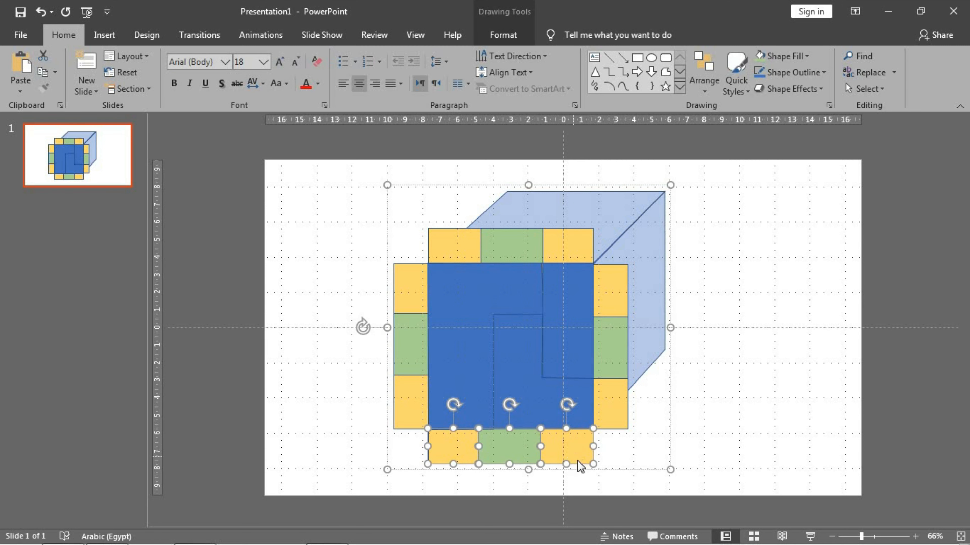
pyautogui.press('Delete')
# - Delete the three guide rectangles along the front face's left edge
pyautogui.click(430, 368)
pyautogui.click(411, 390)
pyautogui.keyDown('shift'); pyautogui.click(414, 344); pyautogui.keyUp('shift')
pyautogui.keyDown('shift'); pyautogui.click(413, 297); pyautogui.keyUp('shift')
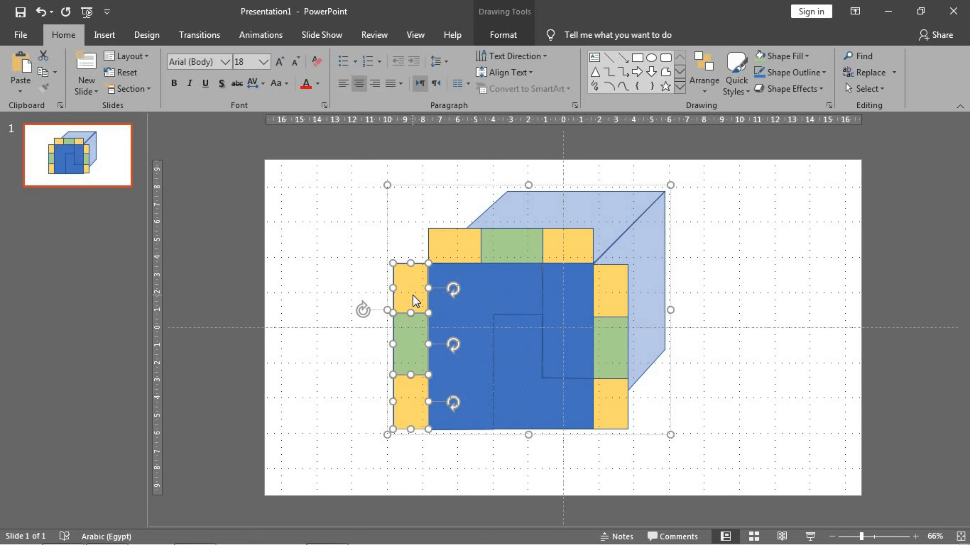
pyautogui.press('Delete')
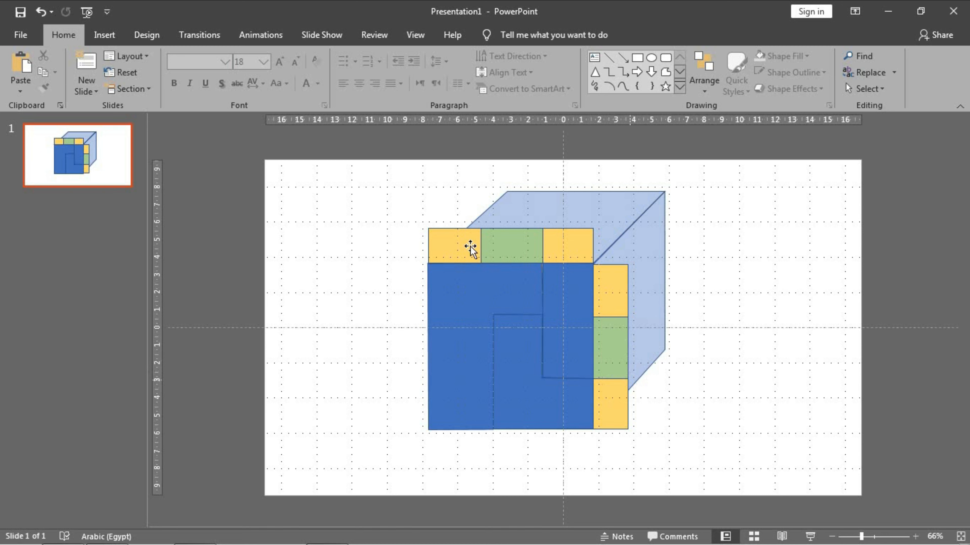
# - Delete the three guide rectangles above the front face
pyautogui.click(467, 253)
pyautogui.click(473, 248)
pyautogui.keyDown('shift'); pyautogui.click(512, 250); pyautogui.keyUp('shift')
pyautogui.keyDown('shift'); pyautogui.click(583, 247); pyautogui.keyUp('shift')
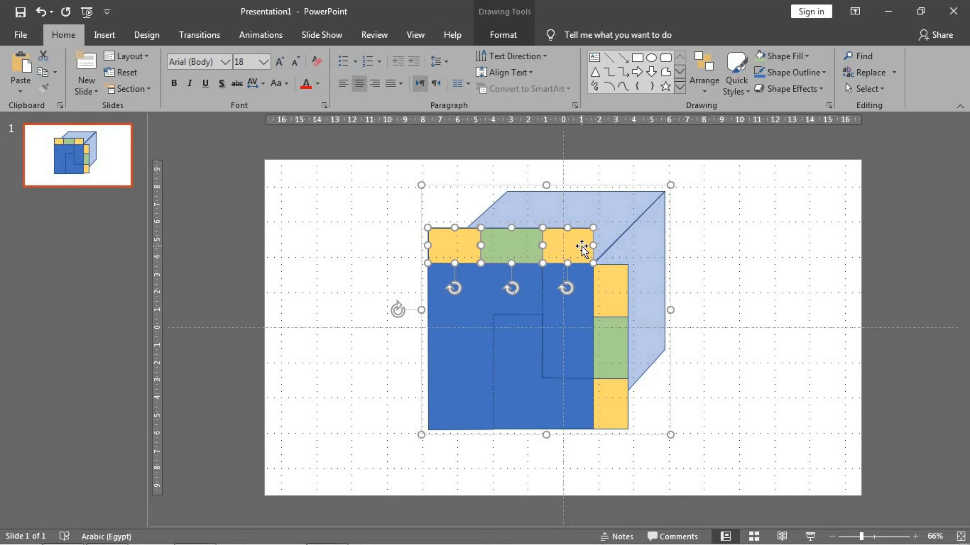
pyautogui.press('Delete')
# - Rotate the whole cube group 90° clockwise and move it higher on the slide
pyautogui.hotkey('ctrl', 'a')
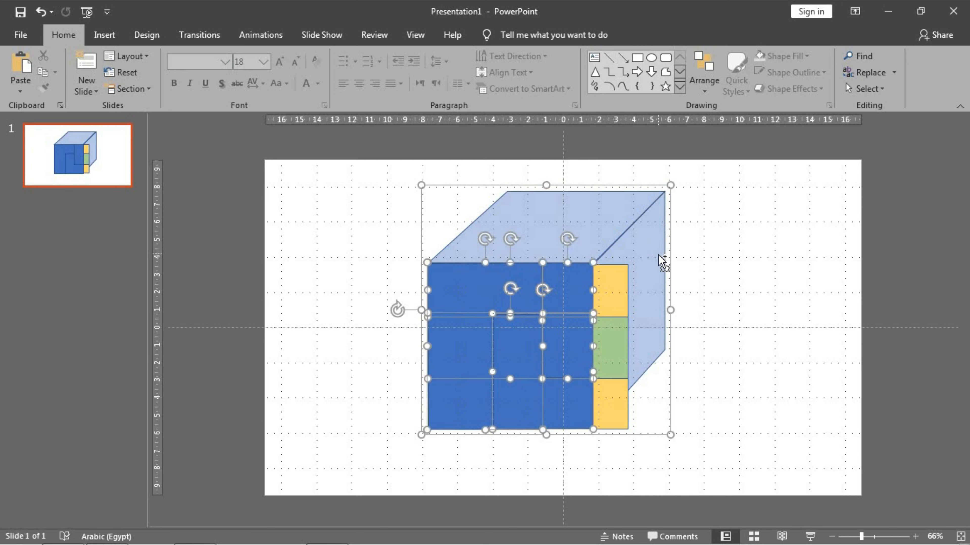
pyautogui.click(658, 255)
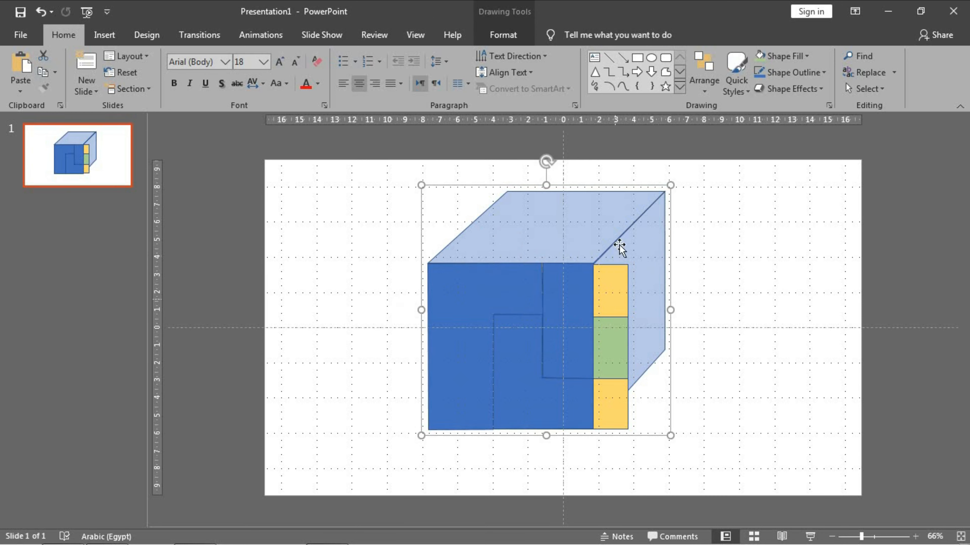
pyautogui.moveTo(547, 157); pyautogui.dragTo(687, 322)
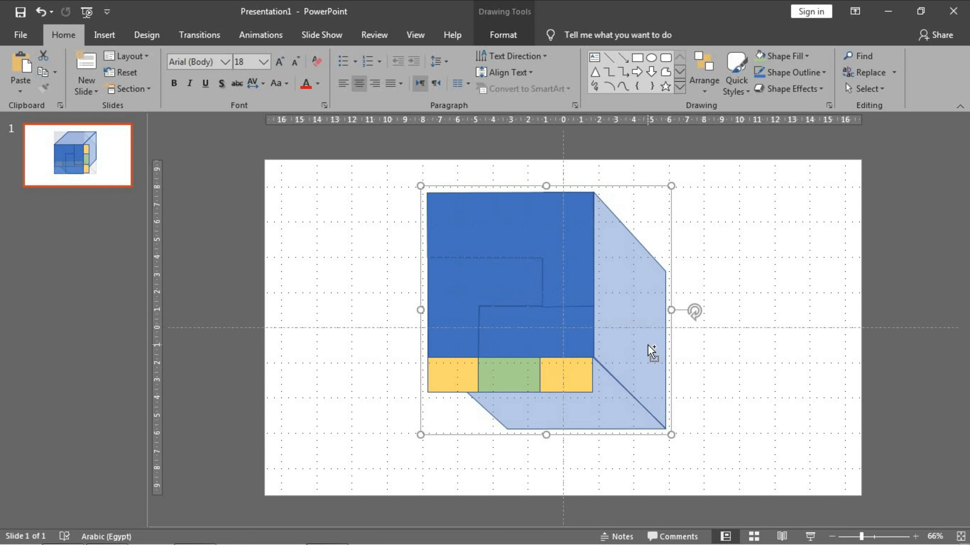
pyautogui.scroll(4, 613, 392)
pyautogui.moveTo(602, 359); pyautogui.dragTo(622, 322)
pyautogui.scroll(5, 614, 385)
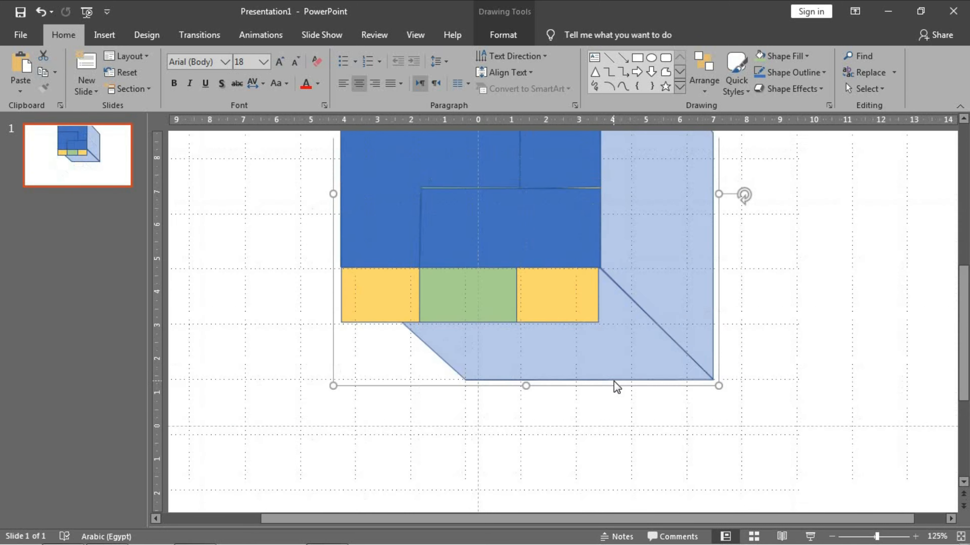
pyautogui.scroll(-2, 634, 372)
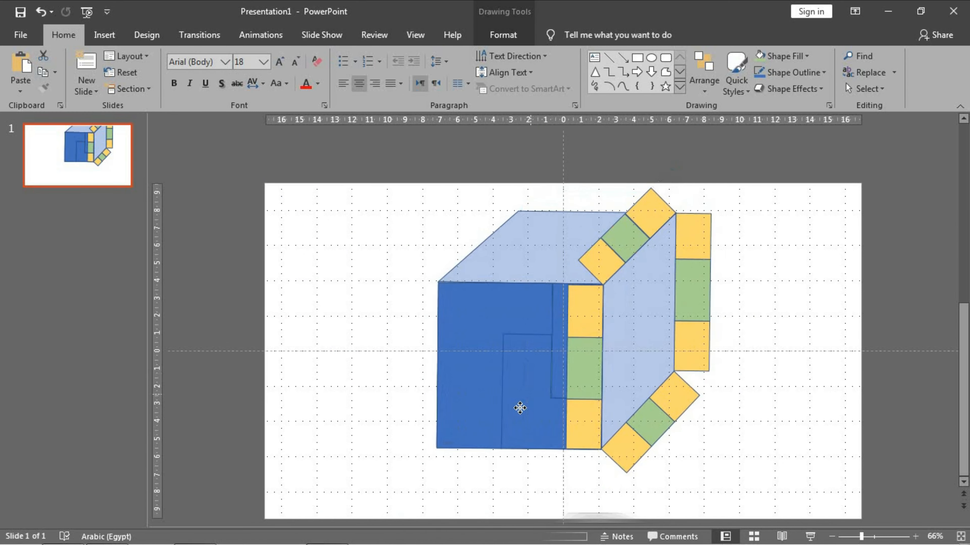
# - Move the cube group with its side-face guide strips back towards the middle of the slide
pyautogui.click(721, 367)
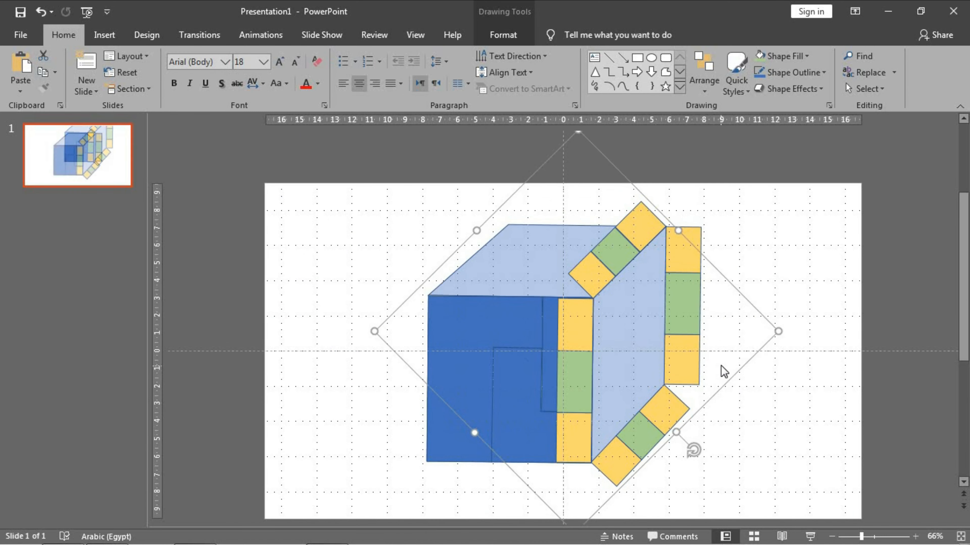
pyautogui.scroll(8, 721, 368)
pyautogui.scroll(2, 722, 368)
pyautogui.scroll(-5, 724, 370)
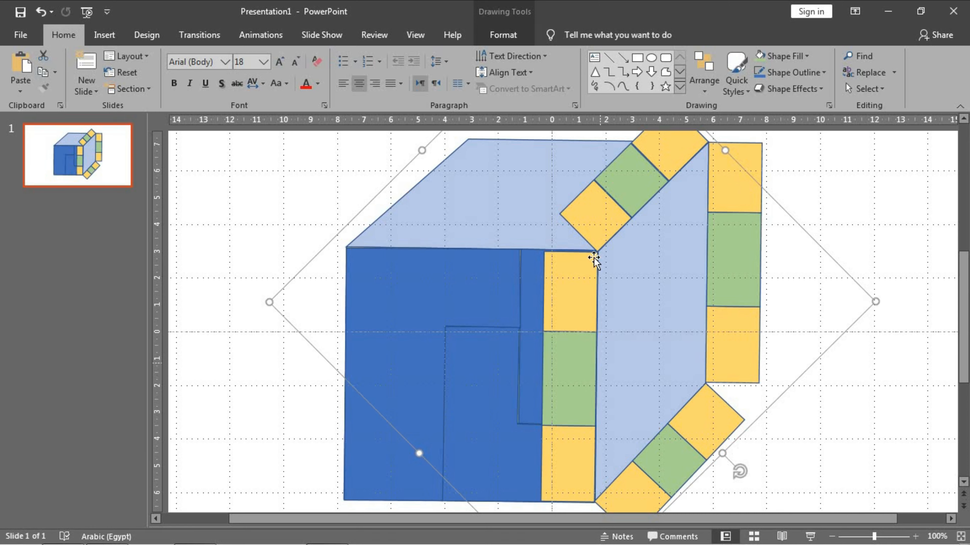
# - Draw a four-sided freeform across the upper part of the cube's side face, joining the yellow guide rectangles on both sides
pyautogui.click(665, 72)
pyautogui.scroll(2, 721, 240)
pyautogui.scroll(-3, 717, 233)
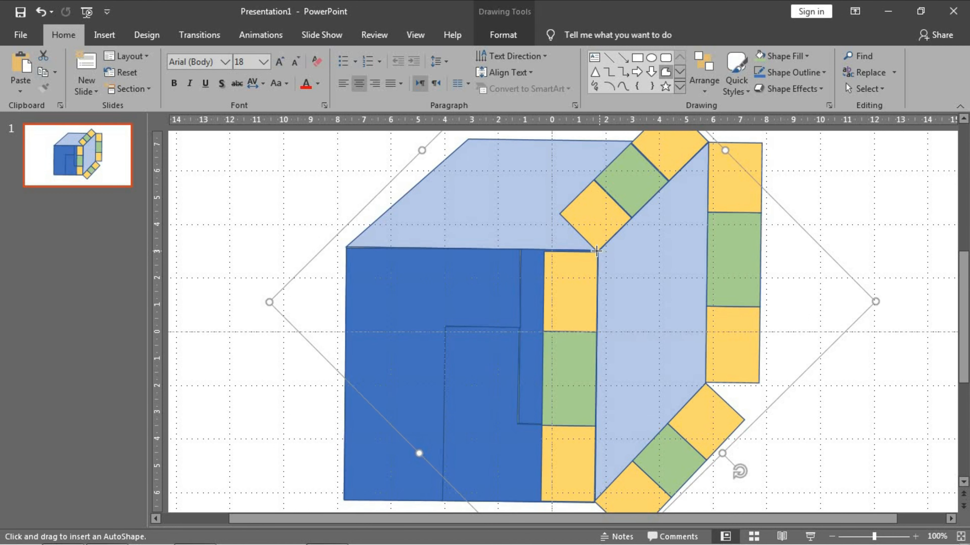
pyautogui.click(597, 251)
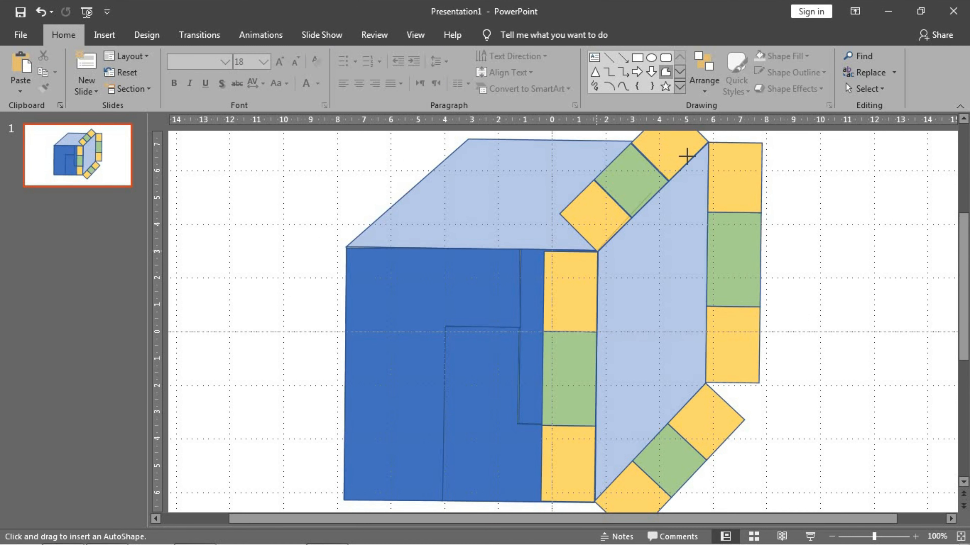
pyautogui.click(707, 141)
pyautogui.click(594, 333)
pyautogui.click(597, 251)
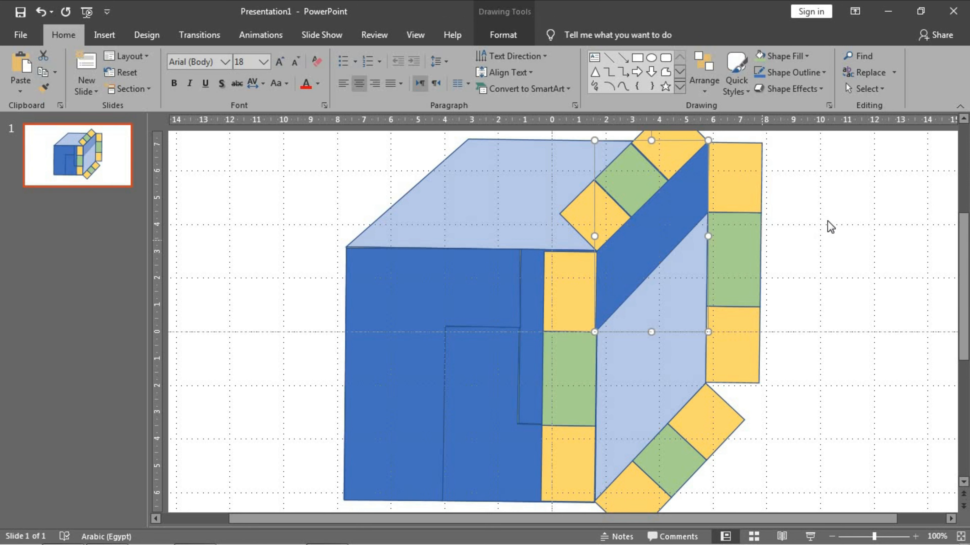
# - Fill the upper side-face band with the recently used light yellow colour
pyautogui.click(485, 38)
pyautogui.click(362, 56)
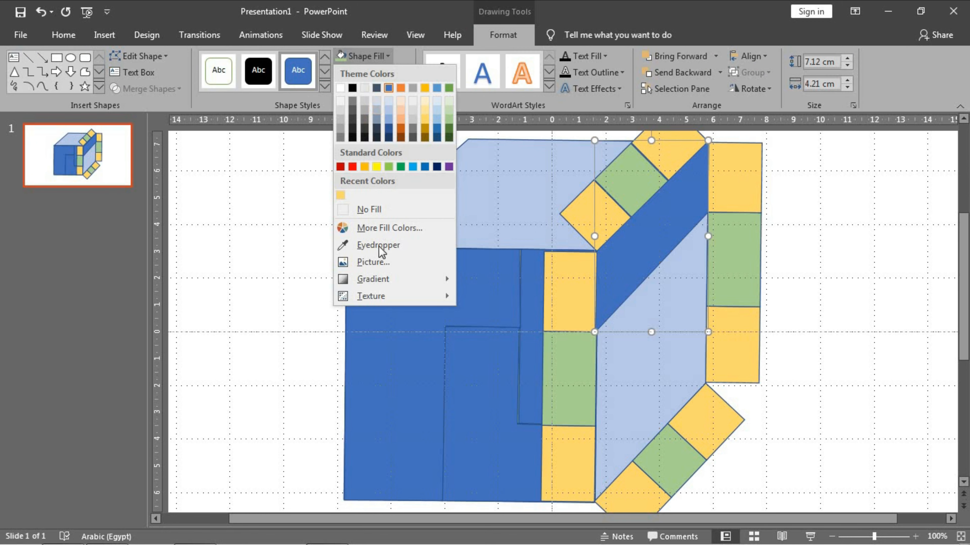
pyautogui.click(340, 196)
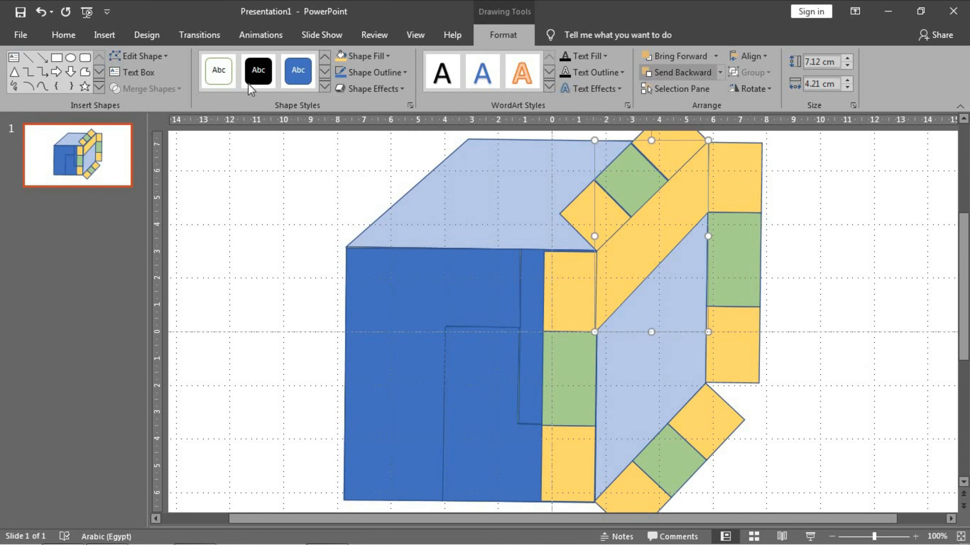
# - Draw a four-sided freeform across the middle of the side face, joining the green guide rectangles on both sides
pyautogui.click(85, 72)
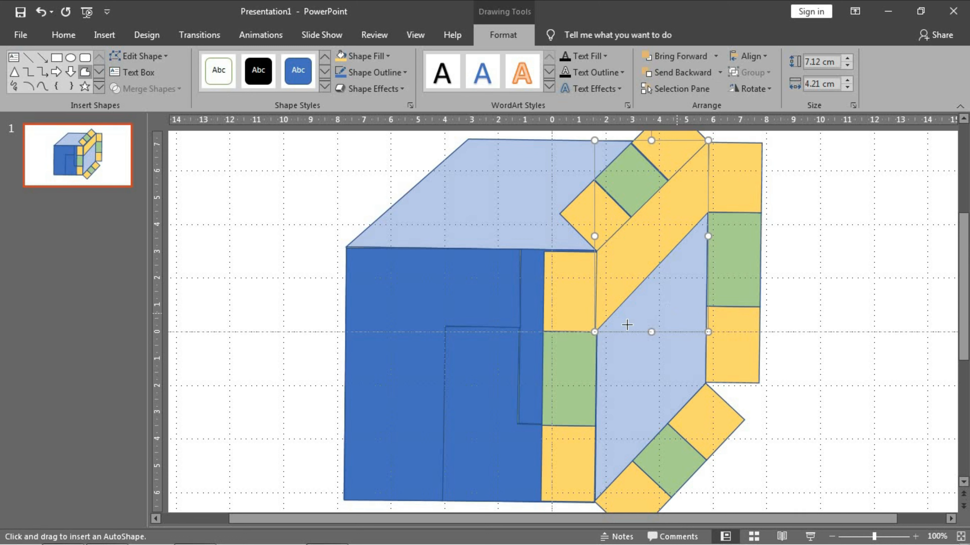
pyautogui.click(876, 363)
pyautogui.doubleClick(857, 347)
pyautogui.press('Delete')
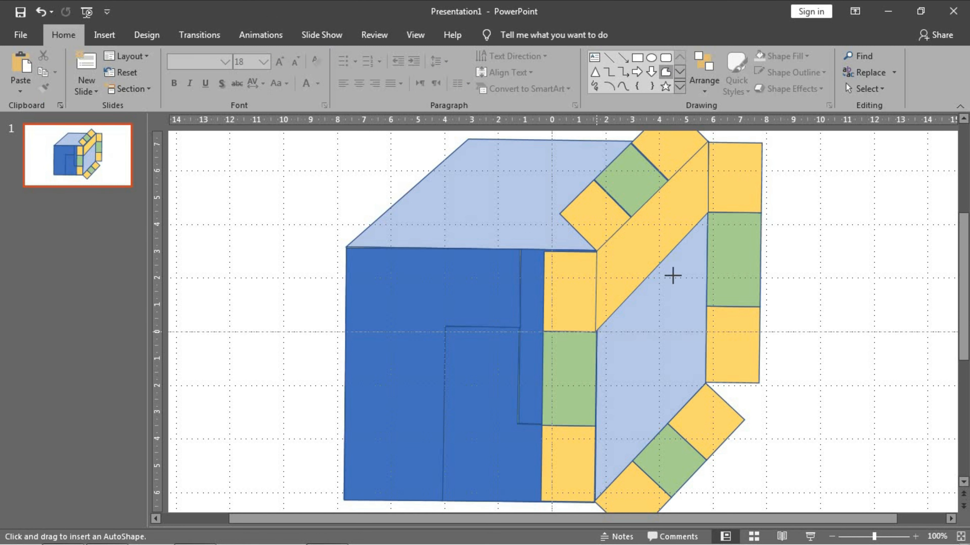
pyautogui.click(707, 211)
pyautogui.click(707, 306)
pyautogui.click(594, 426)
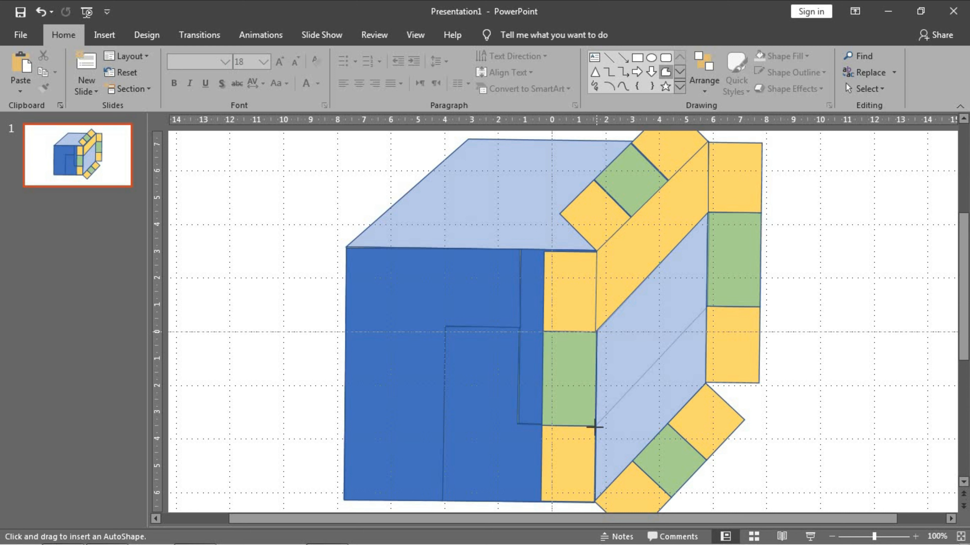
pyautogui.click(596, 329)
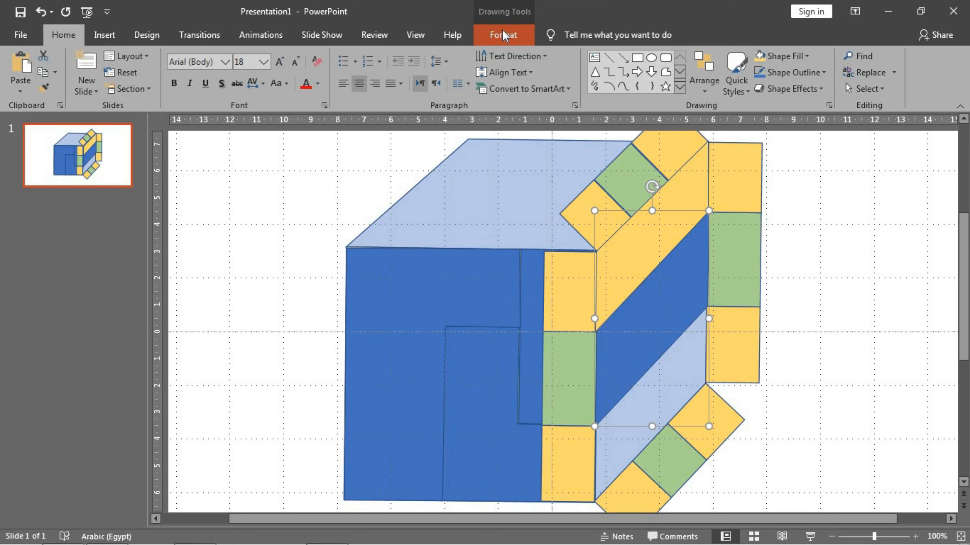
# - Fill the middle side-face band with a light green theme colour and deselect it
pyautogui.click(503, 36)
pyautogui.click(369, 56)
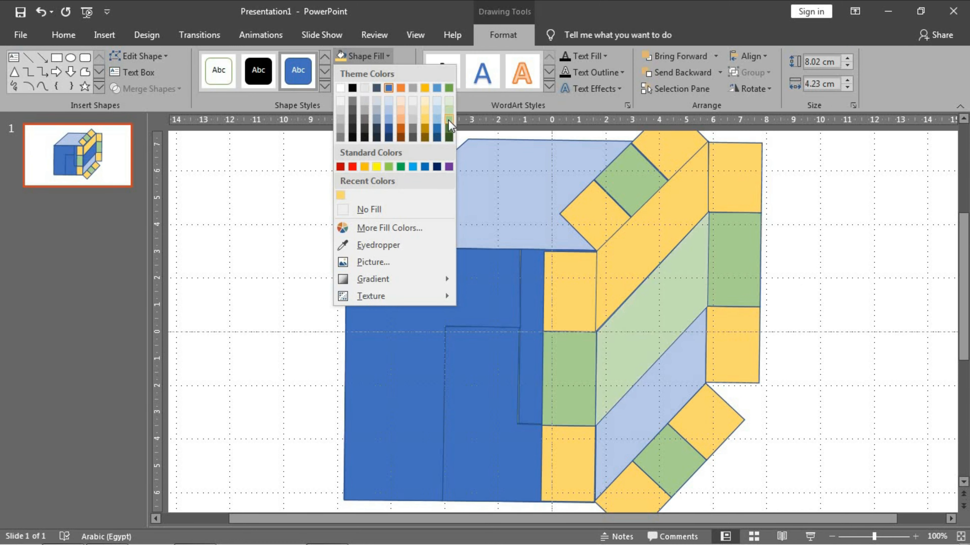
pyautogui.click(448, 120)
pyautogui.press('Escape')
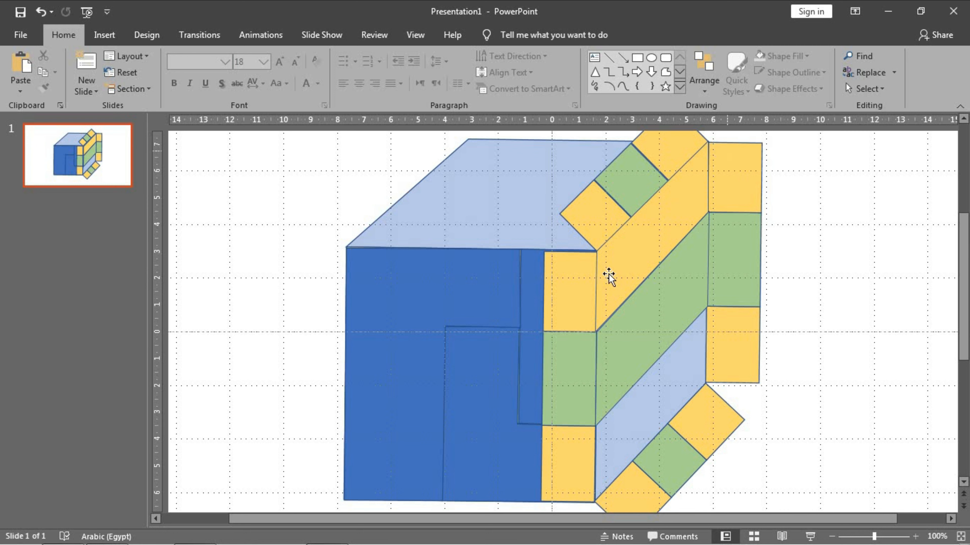
# - Draw a four-sided freeform over the front portion of the side face's lower band, below the green band
pyautogui.click(665, 71)
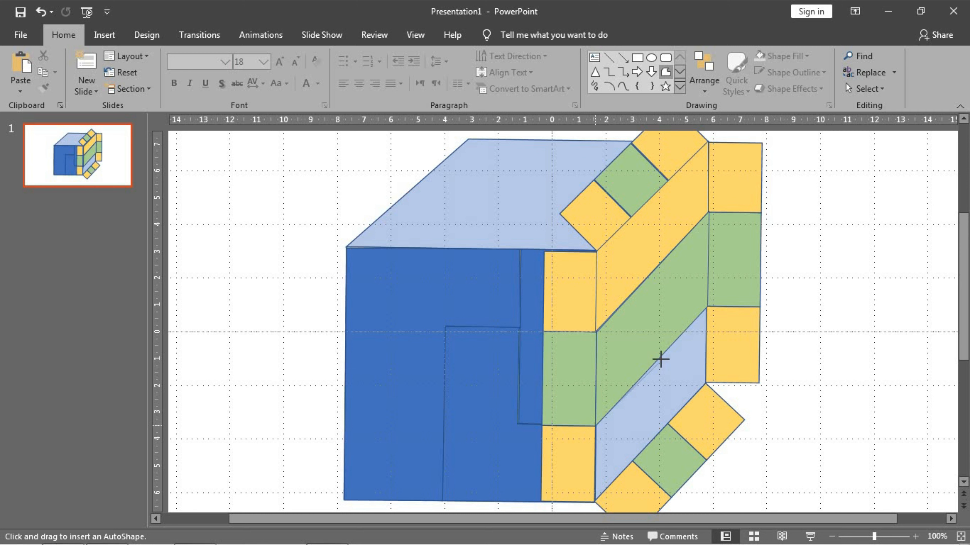
pyautogui.moveTo(660, 357); pyautogui.dragTo(658, 428)
pyautogui.click(595, 424)
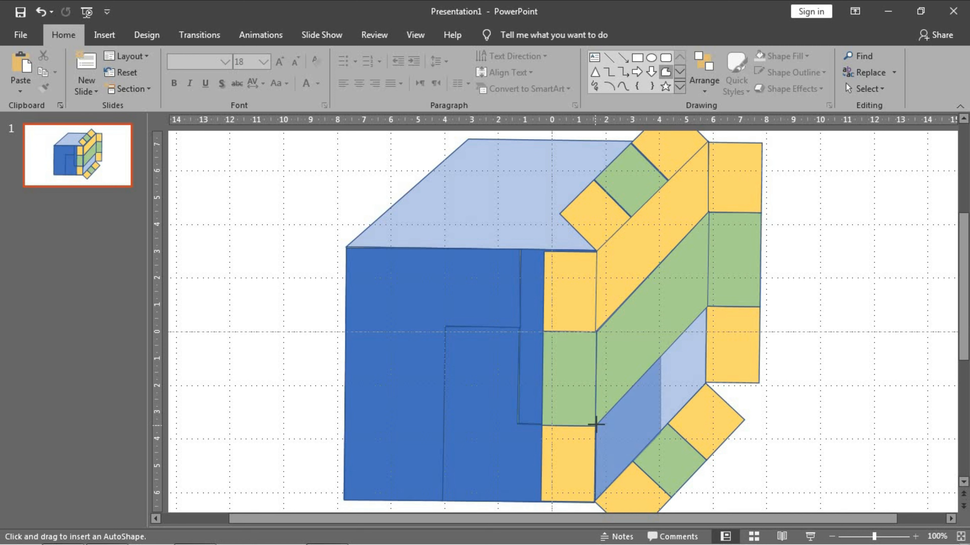
pyautogui.click(781, 299)
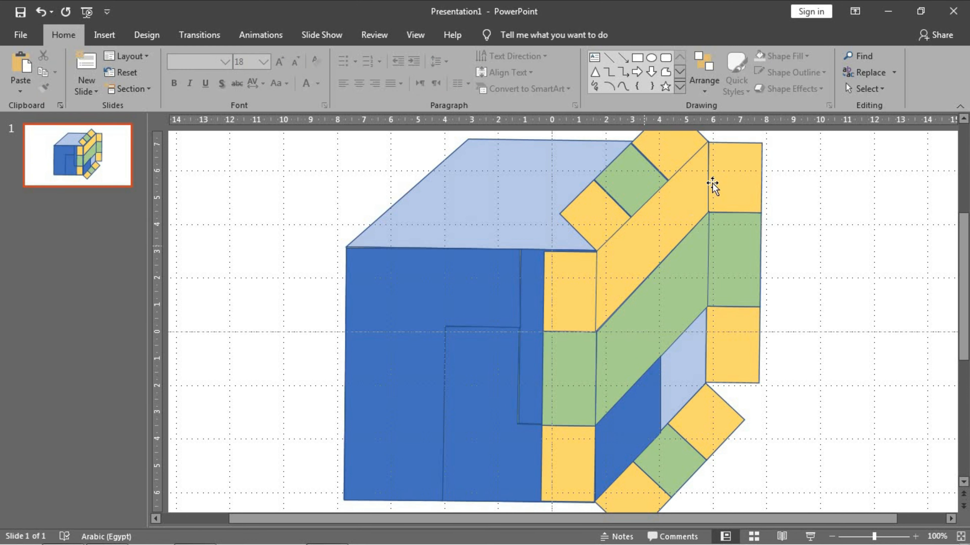
# - Draw a four-sided freeform over the rear part of the upper yellow band, starting where the slanted green and lower yellow guides meet
pyautogui.click(665, 72)
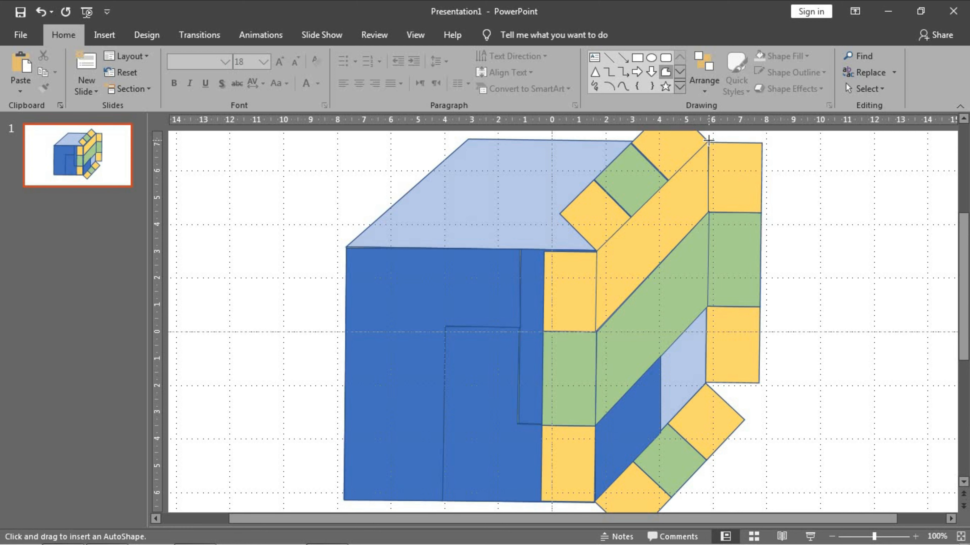
pyautogui.scroll(5, 885, 217)
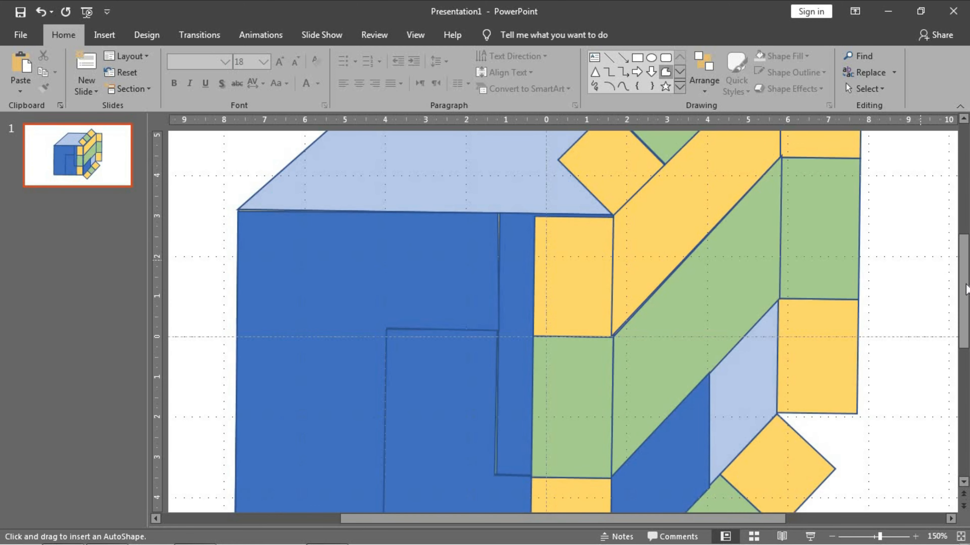
pyautogui.click(780, 157)
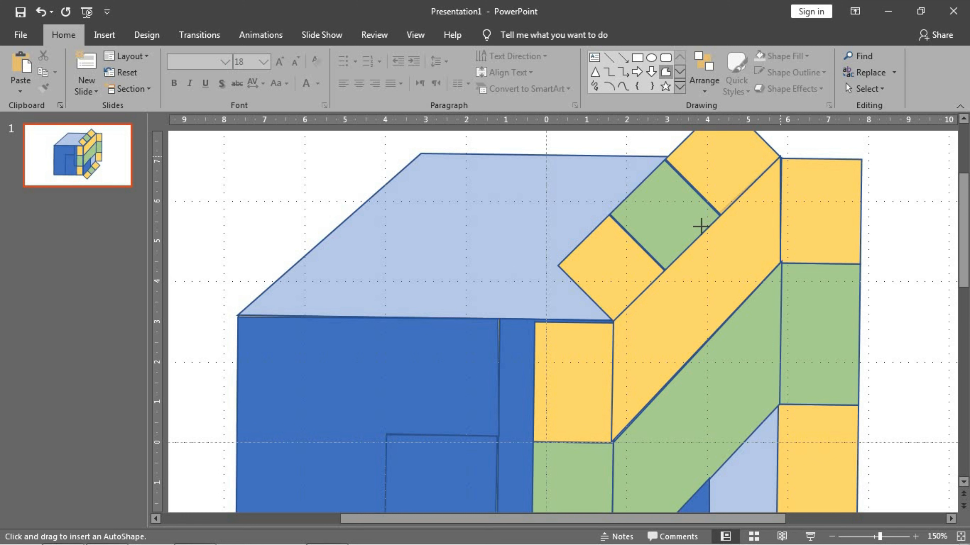
pyautogui.click(664, 267)
pyautogui.click(667, 383)
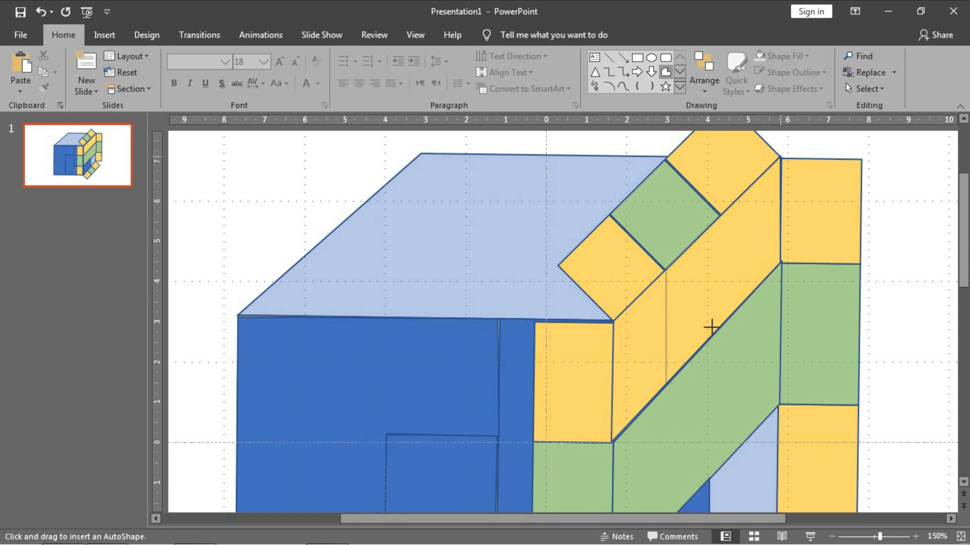
pyautogui.click(780, 262)
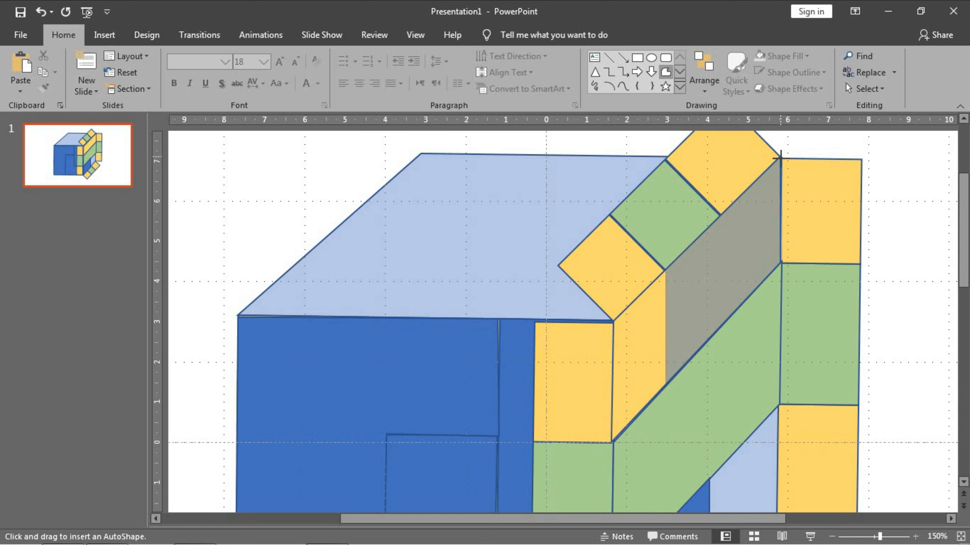
pyautogui.click(781, 158)
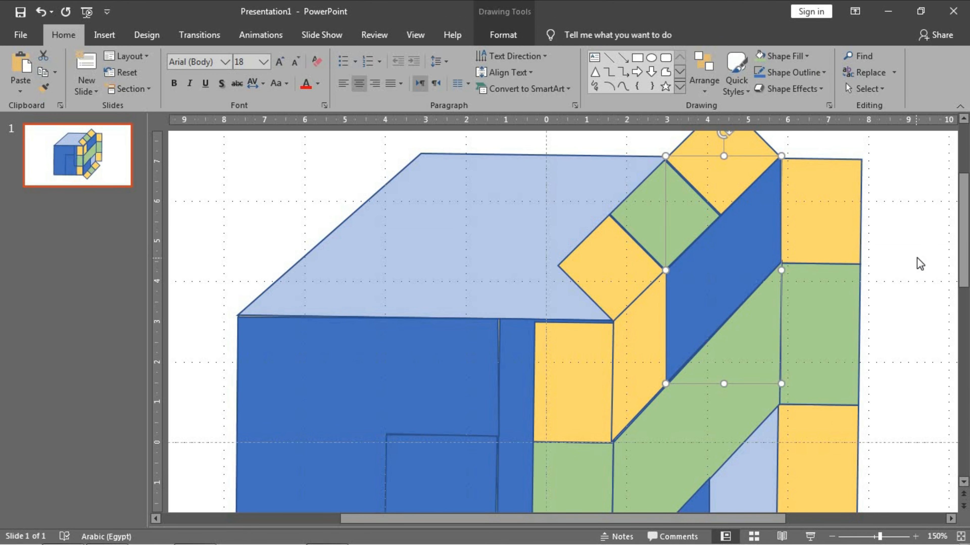
pyautogui.click(917, 258)
# - Delete the blue freeform in the lower band of the side face
pyautogui.scroll(-2, 824, 298)
pyautogui.scroll(-4, 829, 302)
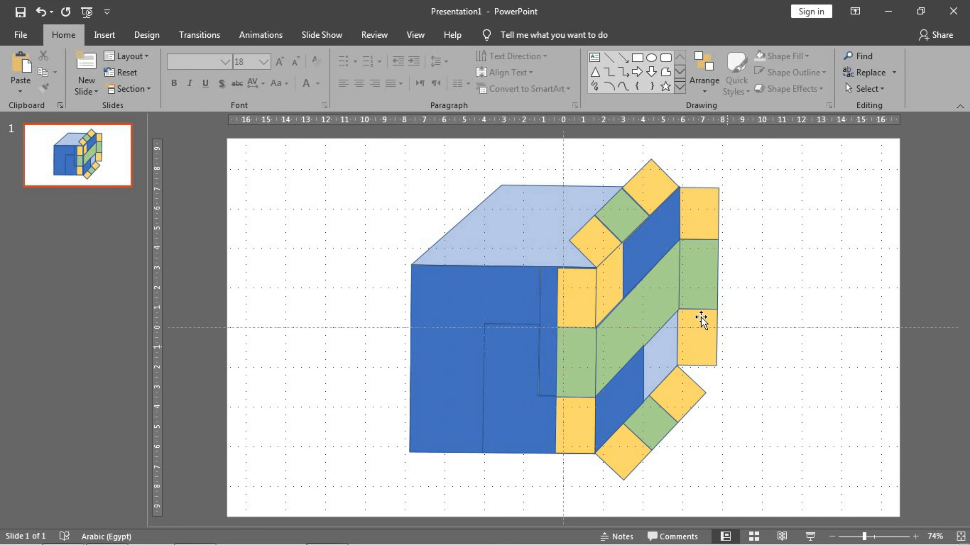
pyautogui.click(663, 244)
pyautogui.scroll(8, 663, 245)
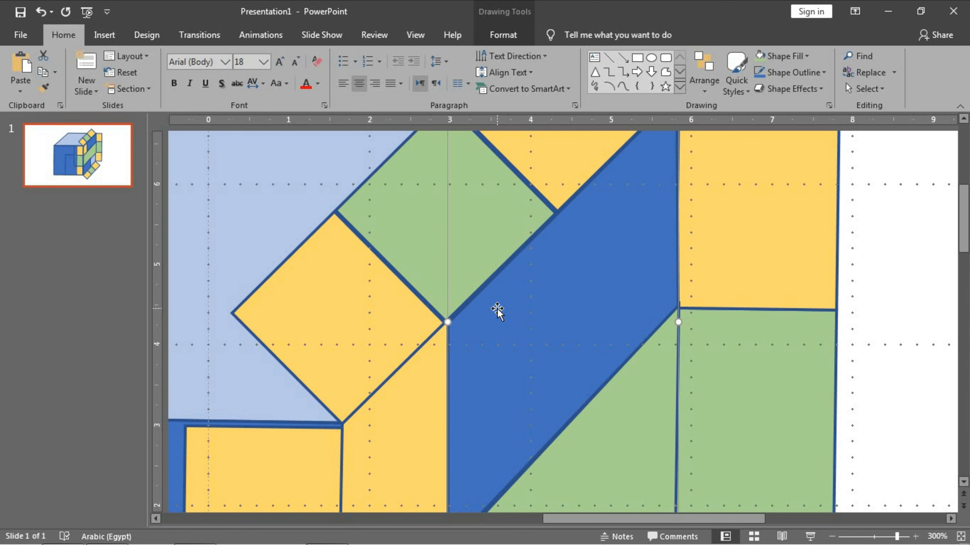
pyautogui.scroll(-8, 513, 313)
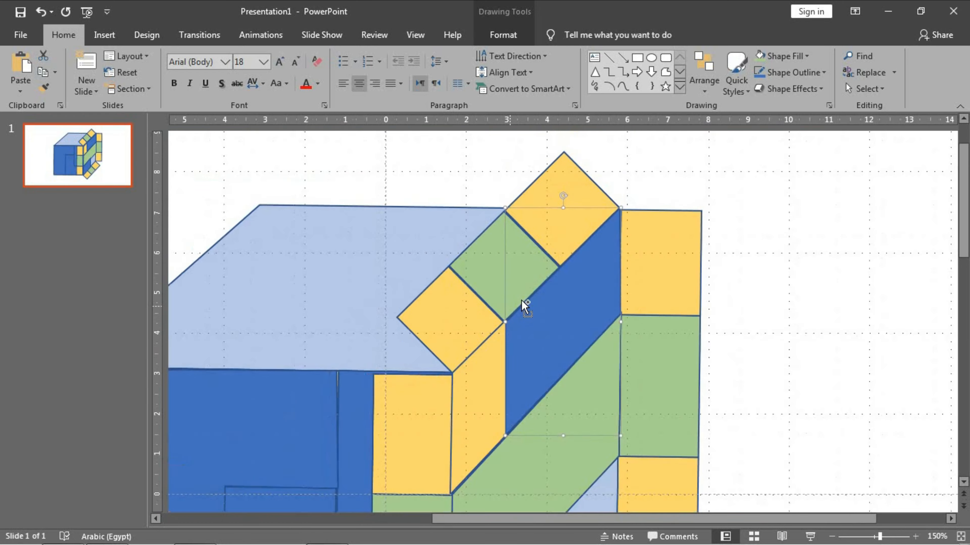
pyautogui.scroll(-5, 535, 310)
pyautogui.click(596, 354)
pyautogui.scroll(7, 596, 354)
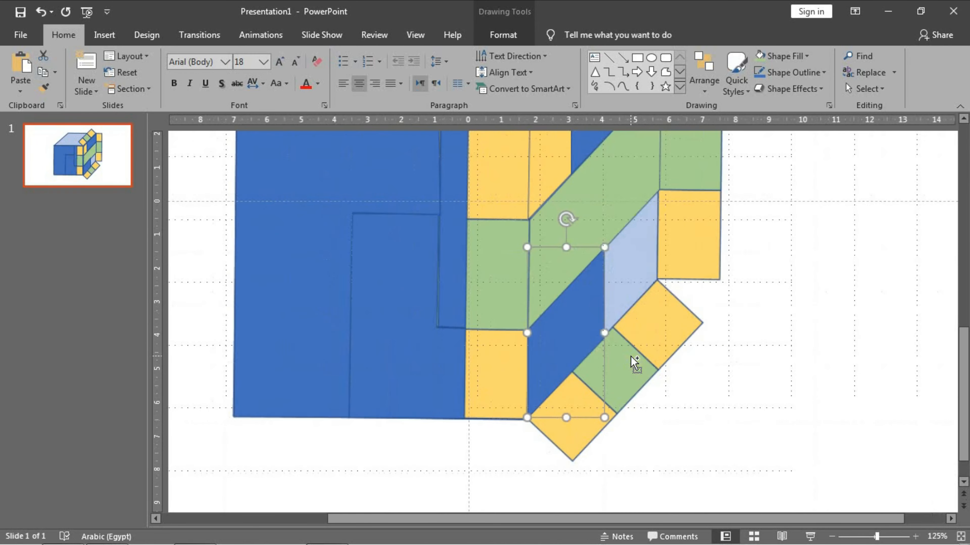
pyautogui.press('Delete')
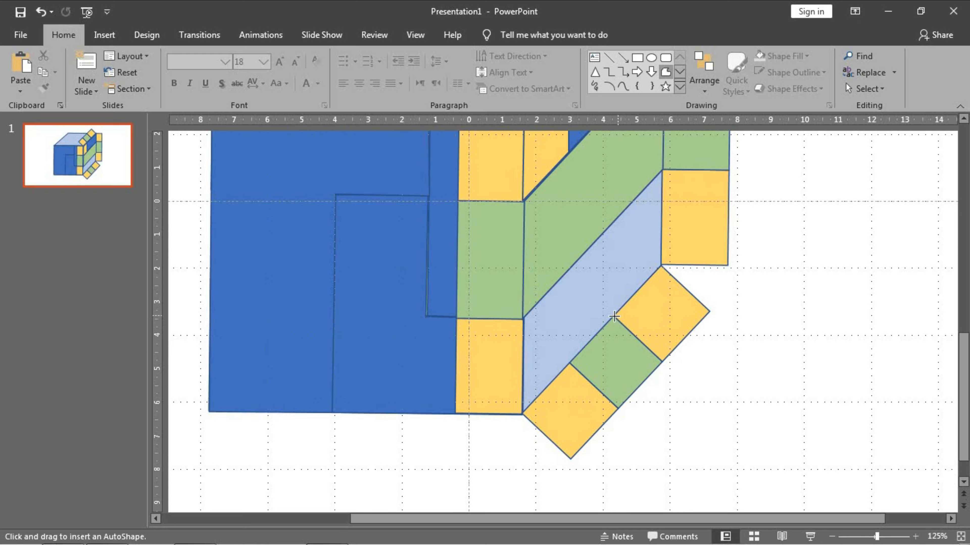
# - Draw a four-sided freeform on the lower band, from the corner between the slanted green and upper yellow guides to the front edge
pyautogui.keyDown('ctrl'); pyautogui.scroll(3, 614, 316); pyautogui.keyUp('ctrl')
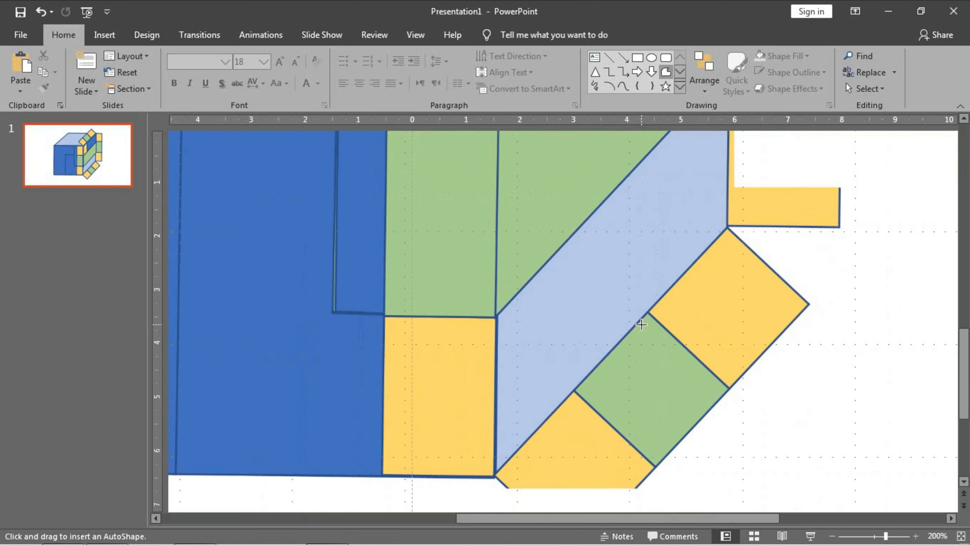
pyautogui.moveTo(643, 316); pyautogui.dragTo(643, 162)
pyautogui.click(643, 162)
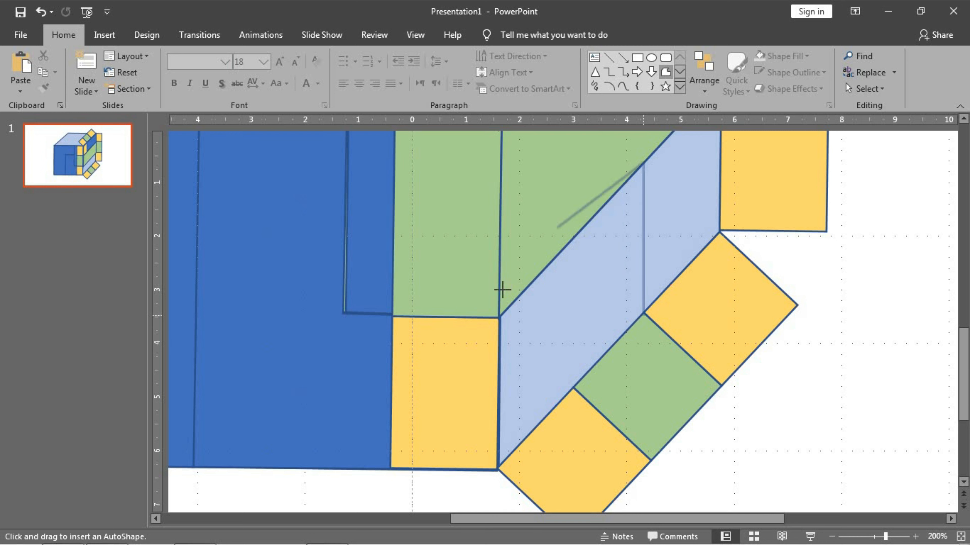
pyautogui.click(499, 324)
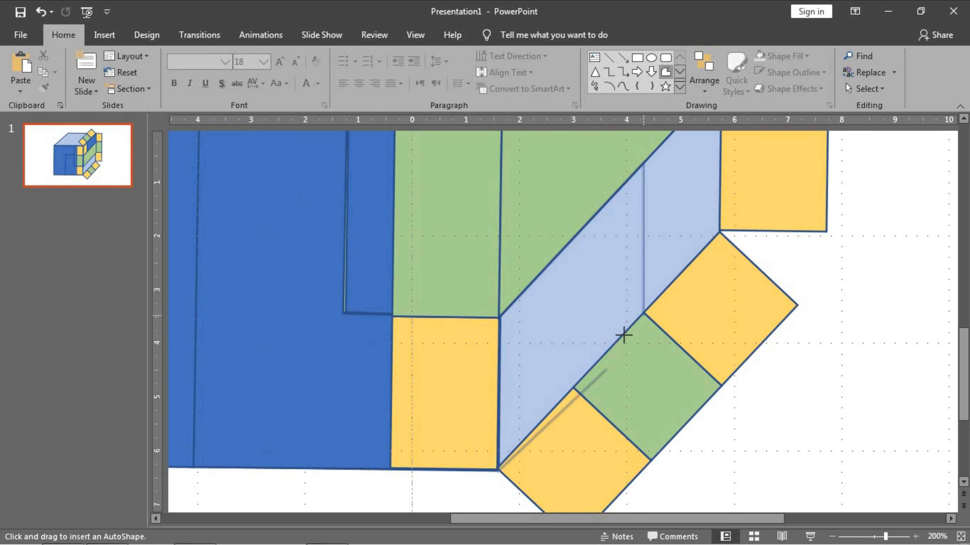
pyautogui.click(643, 312)
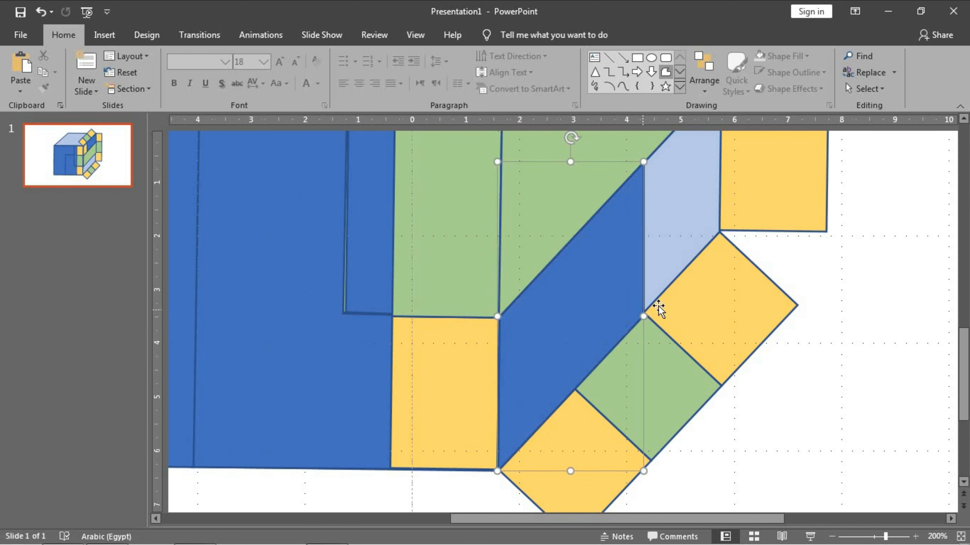
pyautogui.scroll(-5, 691, 302)
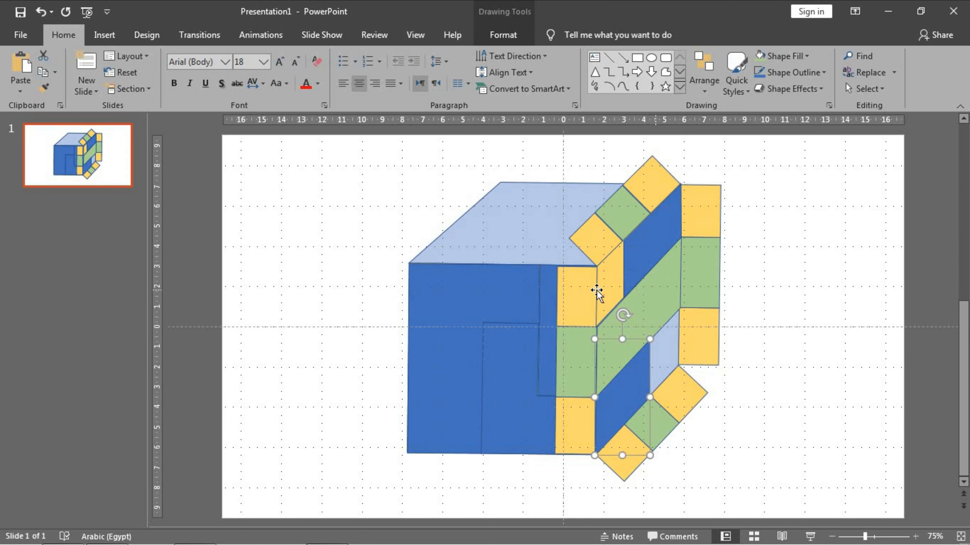
pyautogui.click(765, 363)
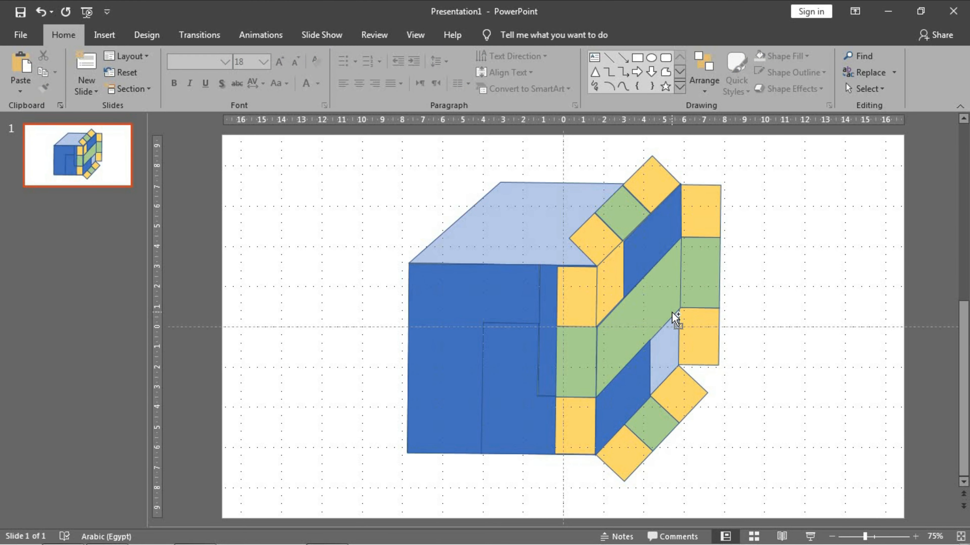
# - Draw a closed Z-shaped freeform over the rest of the side face, following the edges of the upper and lower blue pieces
pyautogui.scroll(3, 675, 319)
pyautogui.click(665, 71)
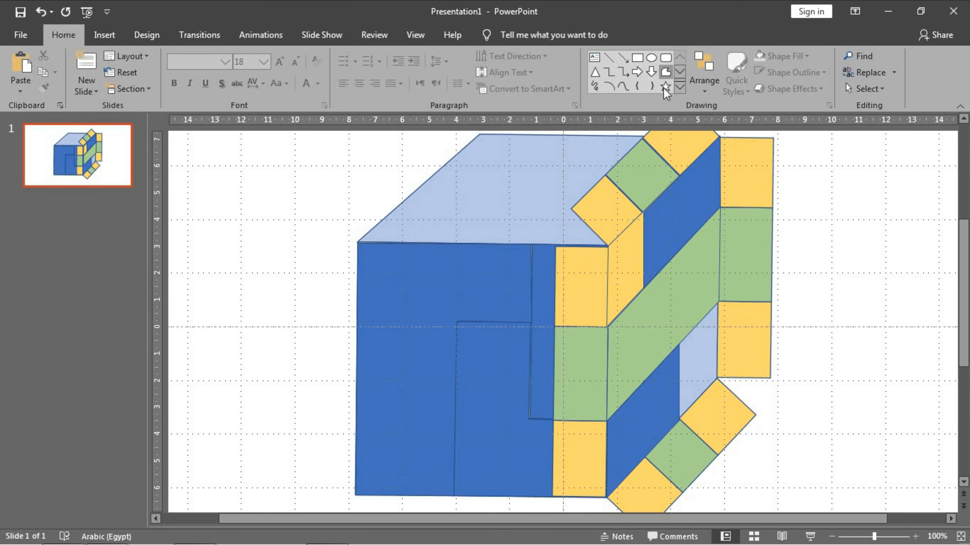
pyautogui.click(608, 245)
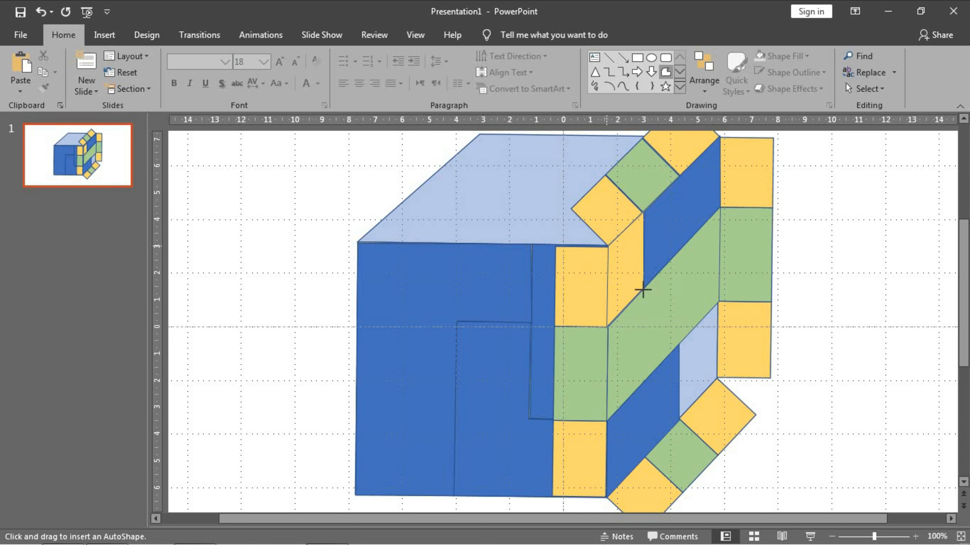
pyautogui.click(720, 206)
pyautogui.click(678, 345)
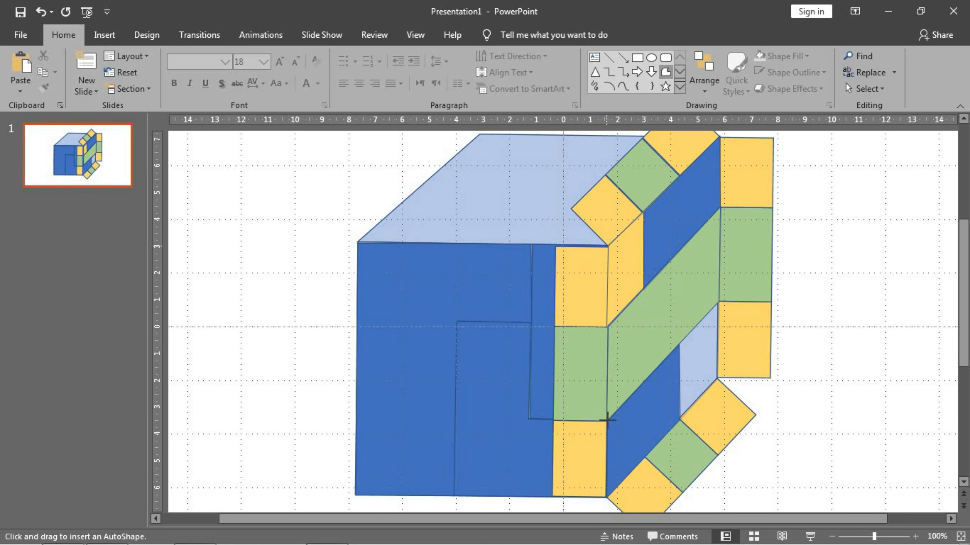
pyautogui.click(608, 247)
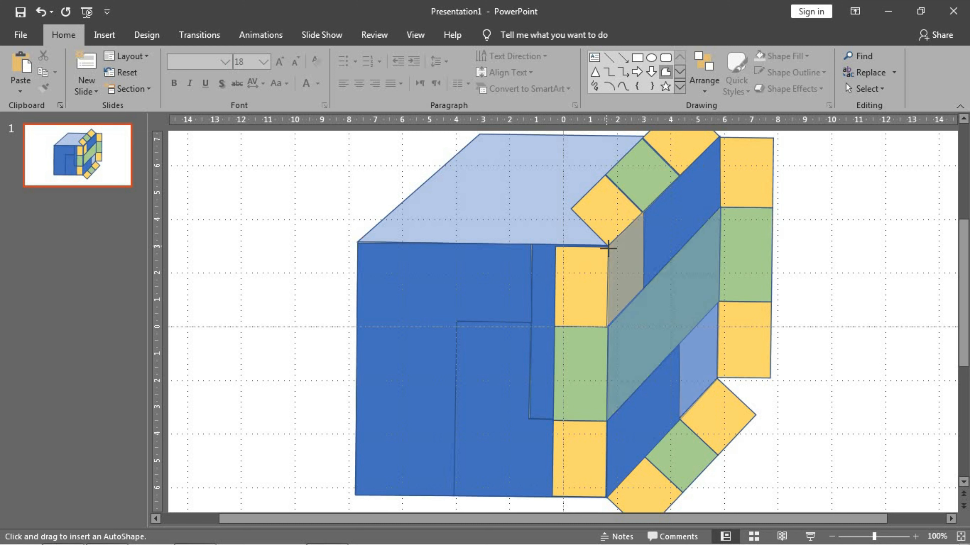
pyautogui.click(844, 297)
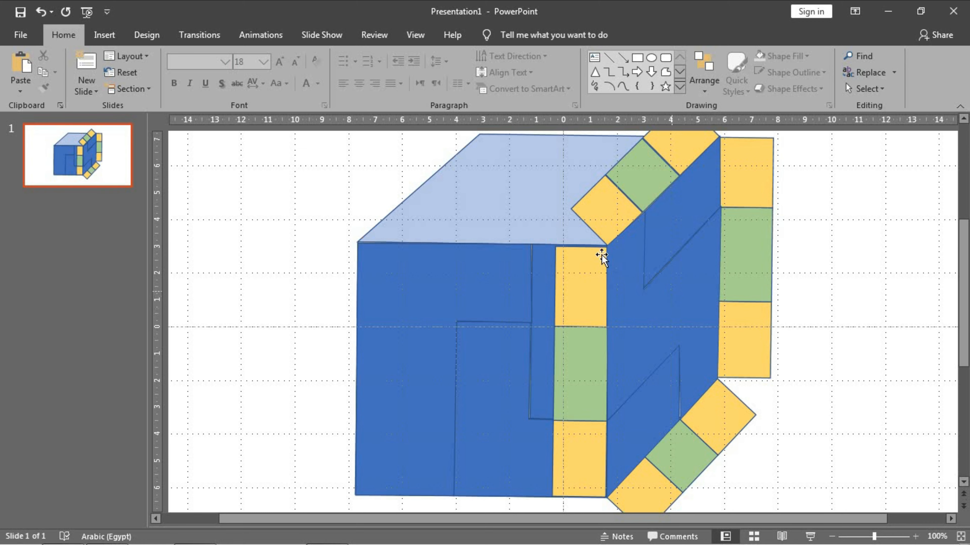
pyautogui.keyDown('ctrl'); pyautogui.scroll(-3, 613, 249); pyautogui.keyUp('ctrl')
pyautogui.click(589, 298)
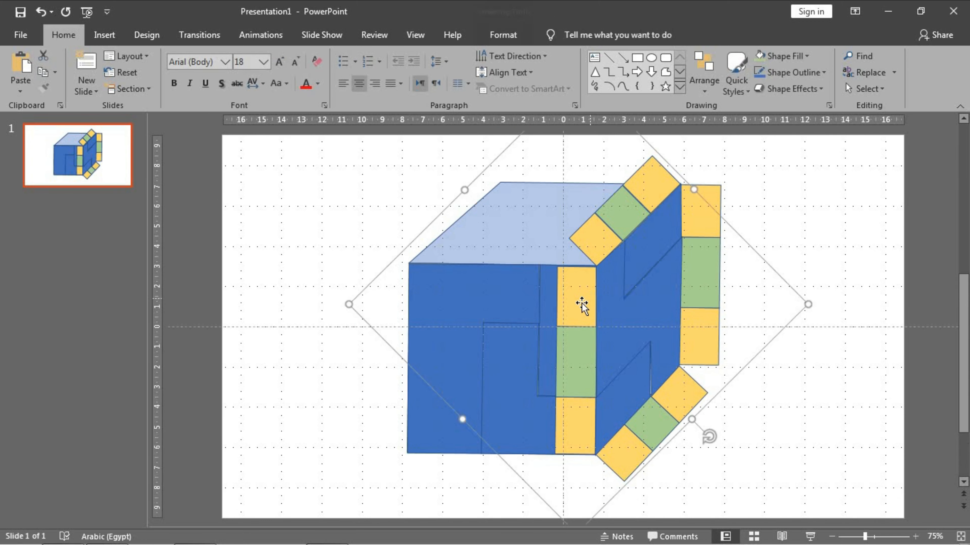
pyautogui.click(580, 303)
pyautogui.keyDown('shift'); pyautogui.click(578, 361); pyautogui.keyUp('shift')
pyautogui.keyDown('shift'); pyautogui.click(577, 425); pyautogui.keyUp('shift')
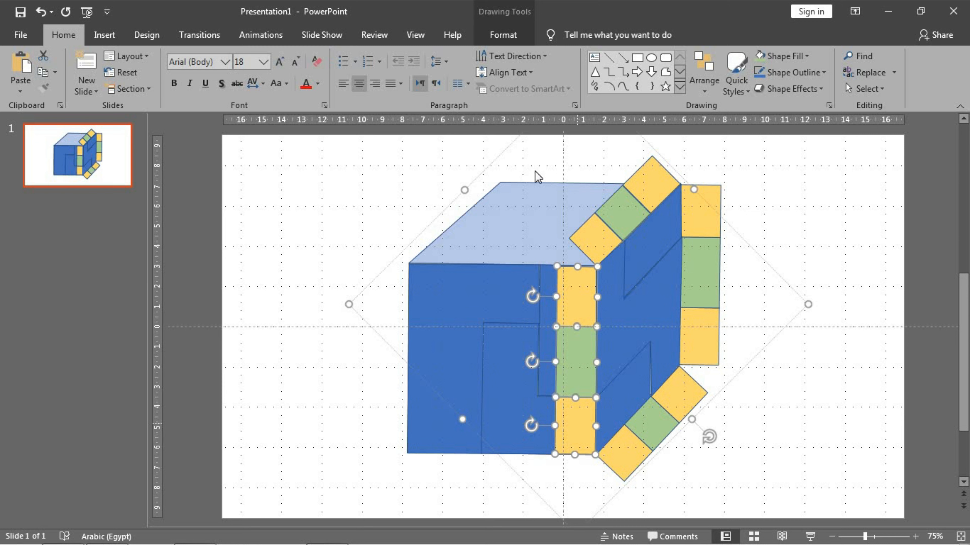
pyautogui.keyDown('shift'); pyautogui.click(626, 456); pyautogui.keyUp('shift')
pyautogui.keyDown('shift'); pyautogui.click(657, 428); pyautogui.keyUp('shift')
pyautogui.keyDown('shift'); pyautogui.click(689, 394); pyautogui.keyUp('shift')
pyautogui.keyDown('shift'); pyautogui.click(693, 336); pyautogui.keyUp('shift')
pyautogui.keyDown('shift'); pyautogui.click(705, 273); pyautogui.keyUp('shift')
pyautogui.keyDown('shift'); pyautogui.click(699, 210); pyautogui.keyUp('shift')
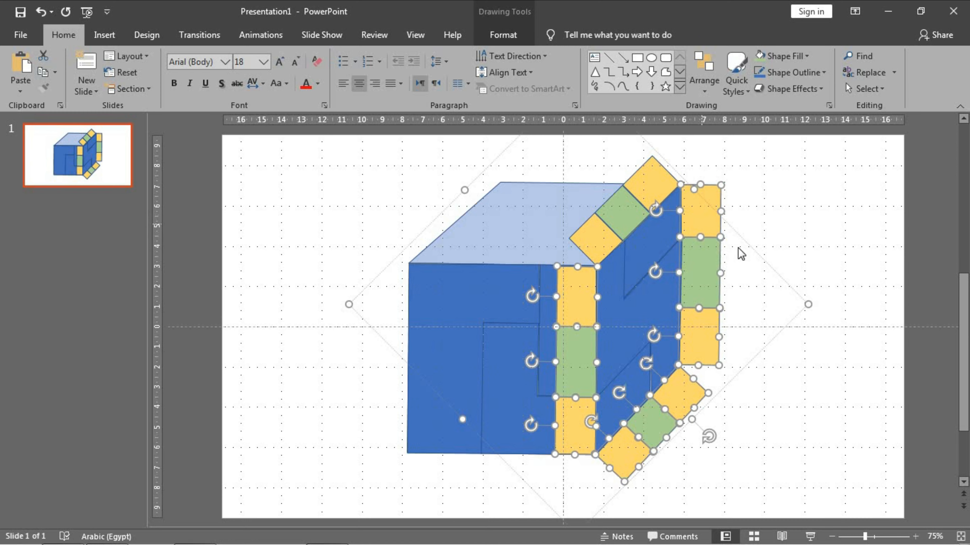
pyautogui.click(814, 356)
# - Delete the blue freeform covering the lower band of the side face
pyautogui.scroll(3, 684, 414)
pyautogui.scroll(10, 684, 414)
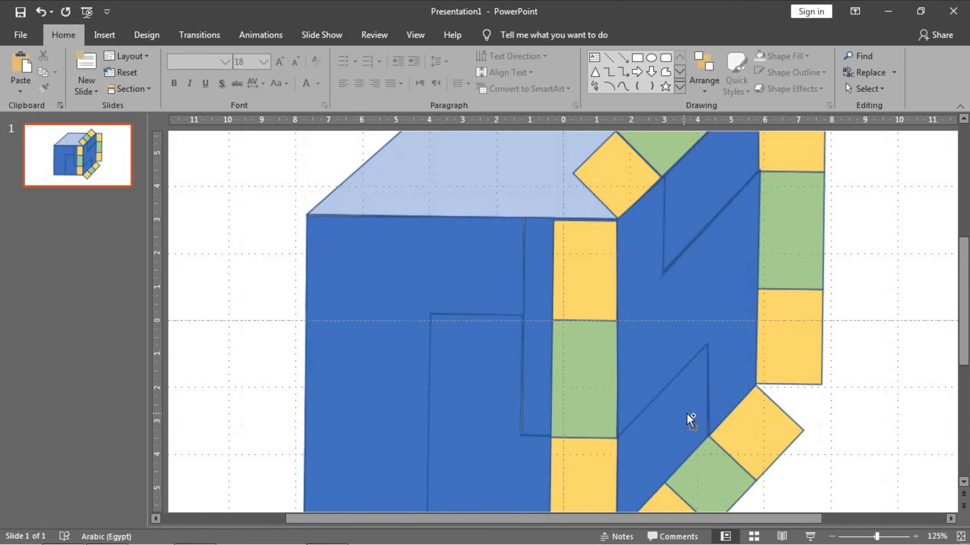
pyautogui.scroll(-8, 755, 428)
pyautogui.scroll(6, 732, 445)
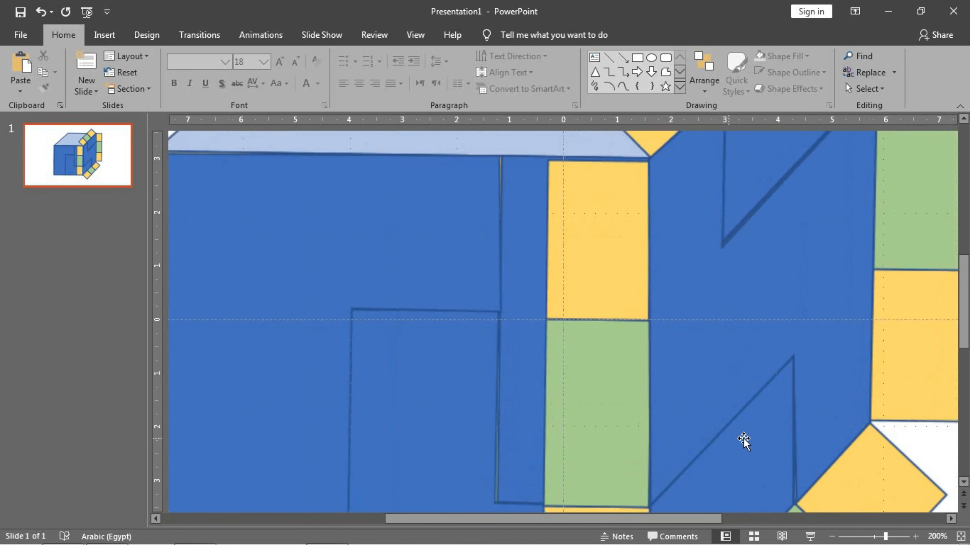
pyautogui.click(757, 373)
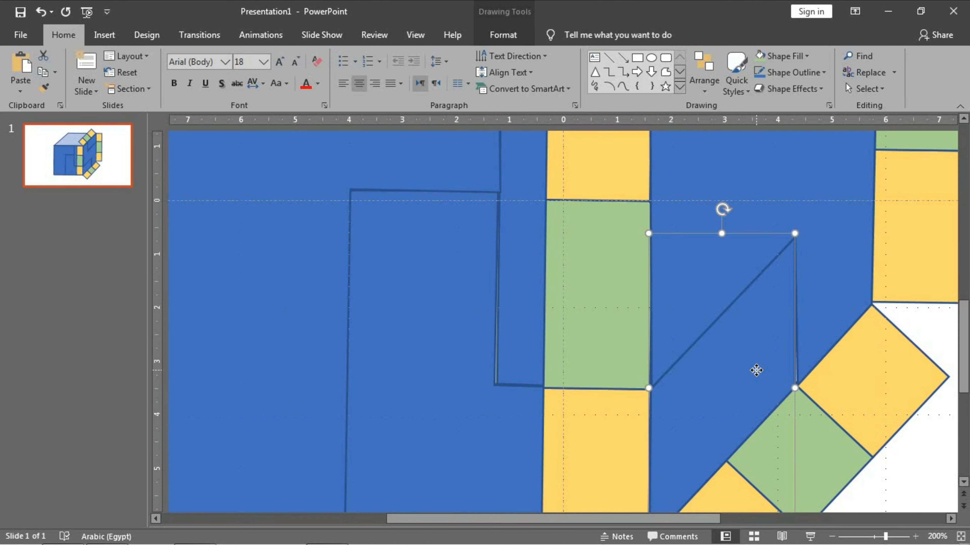
pyautogui.rightClick(755, 372)
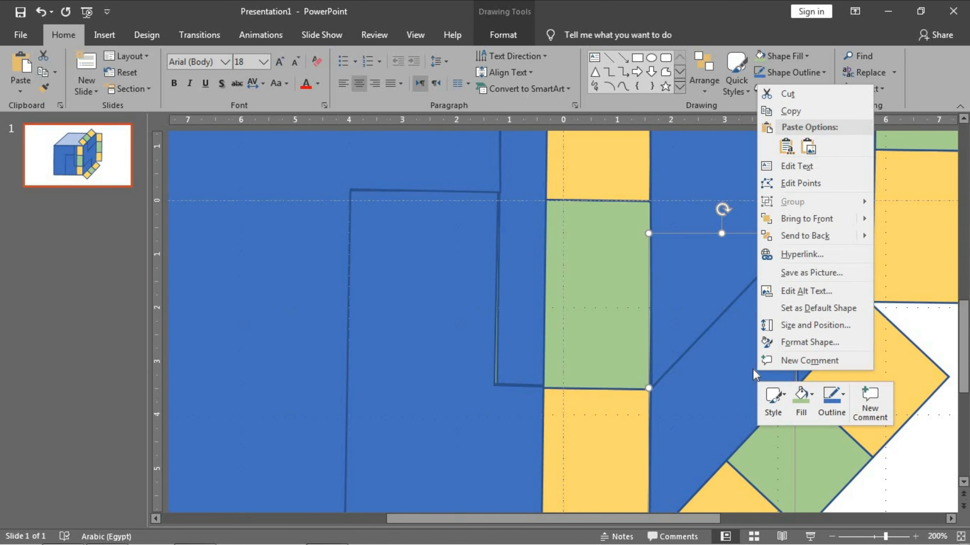
pyautogui.click(722, 406)
pyautogui.press('Delete')
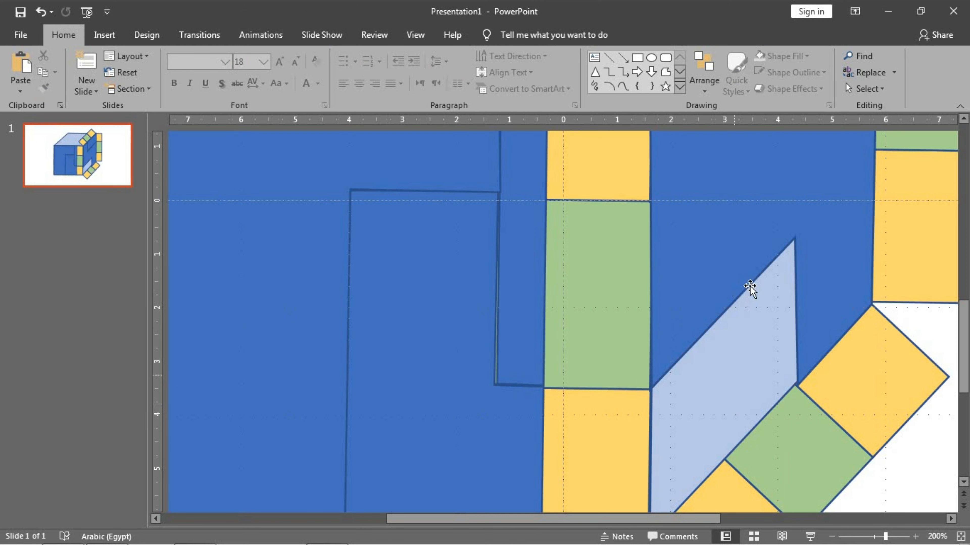
# - Redraw the four-sided freeform on the side face's lower band, following the edge of the Z-shaped piece and ending at the cube's lower front corner
pyautogui.click(665, 72)
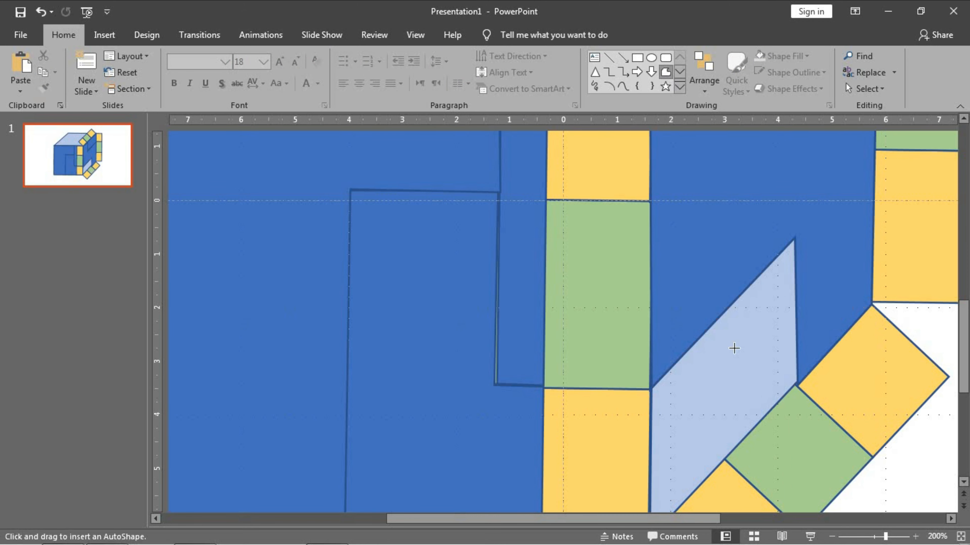
pyautogui.scroll(-1, 716, 394)
pyautogui.click(649, 506)
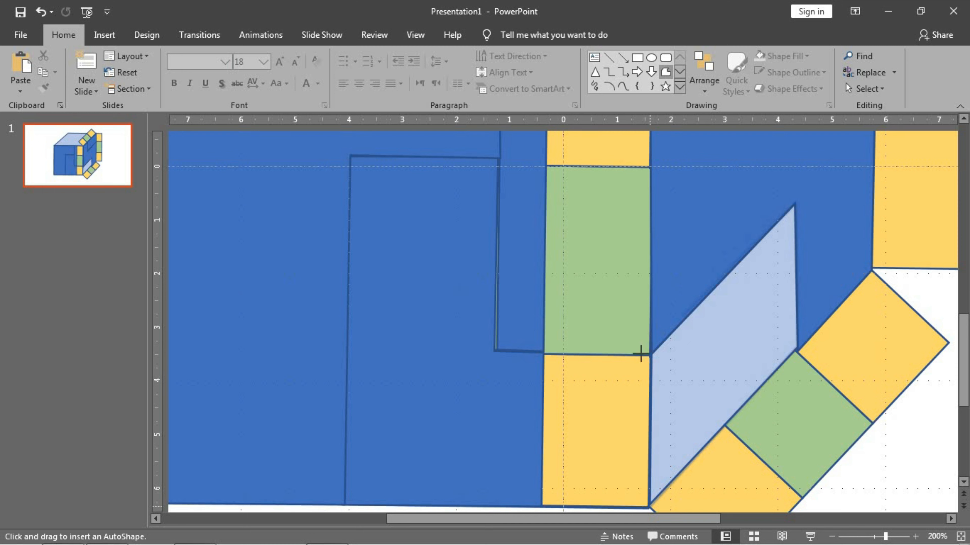
pyautogui.click(649, 505)
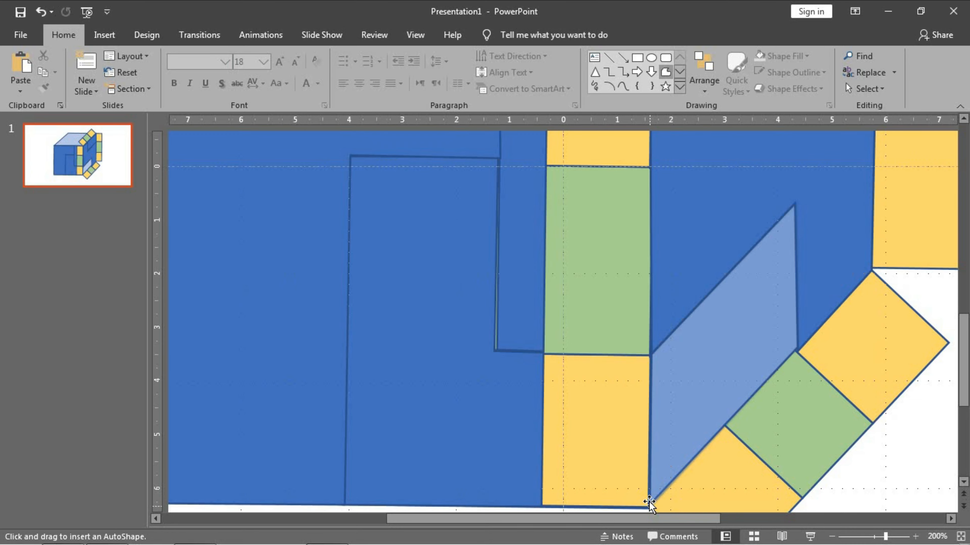
pyautogui.click(900, 499)
# - Rotate the grouped cube drawing counterclockwise until its front face stands upright, and move it slightly to the right
pyautogui.scroll(-4, 814, 366)
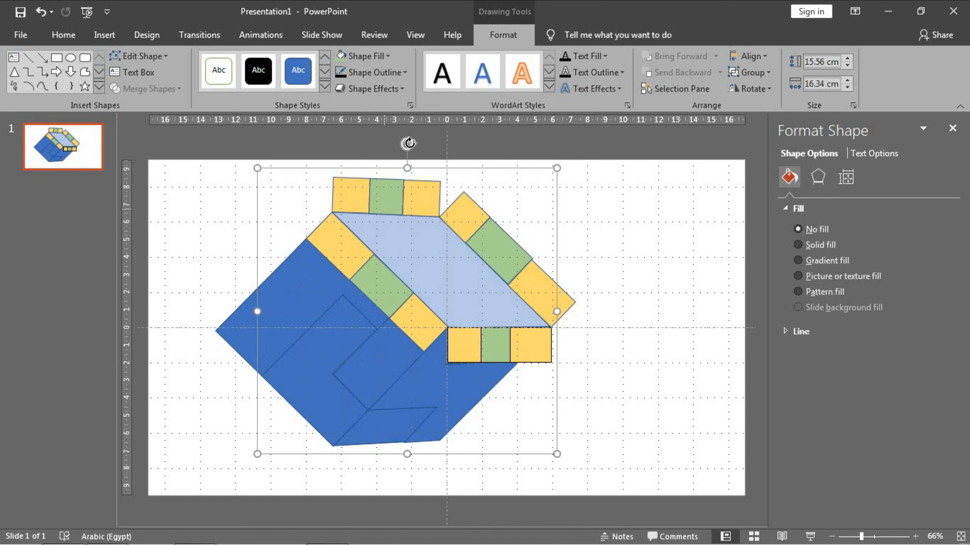
pyautogui.moveTo(410, 145); pyautogui.dragTo(289, 191)
pyautogui.moveTo(385, 357); pyautogui.dragTo(425, 358)
# - Draw a four-sided freeform strip along the left side of the top face, between the left yellow sections of the rear and front guides
pyautogui.scroll(5, 448, 292)
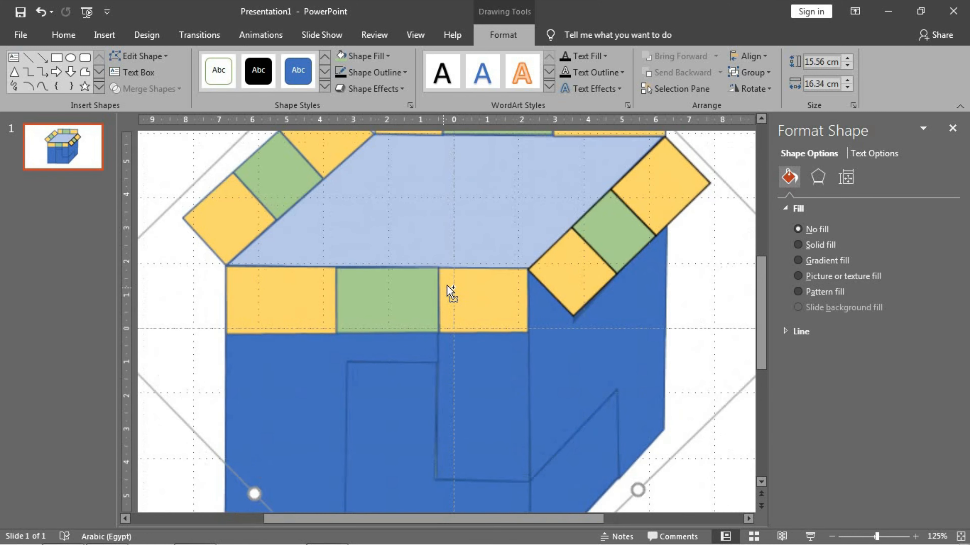
pyautogui.scroll(2, 469, 244)
pyautogui.scroll(1, 469, 244)
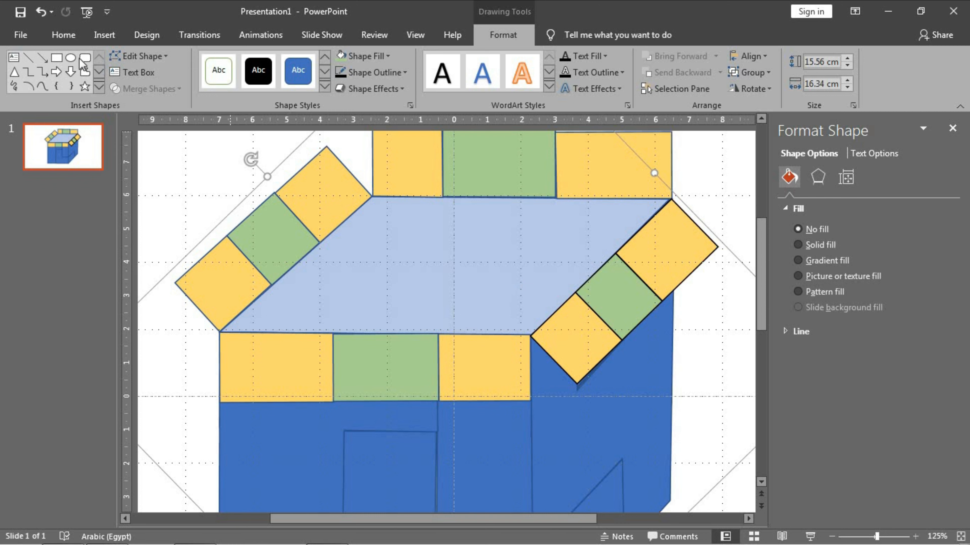
pyautogui.click(84, 74)
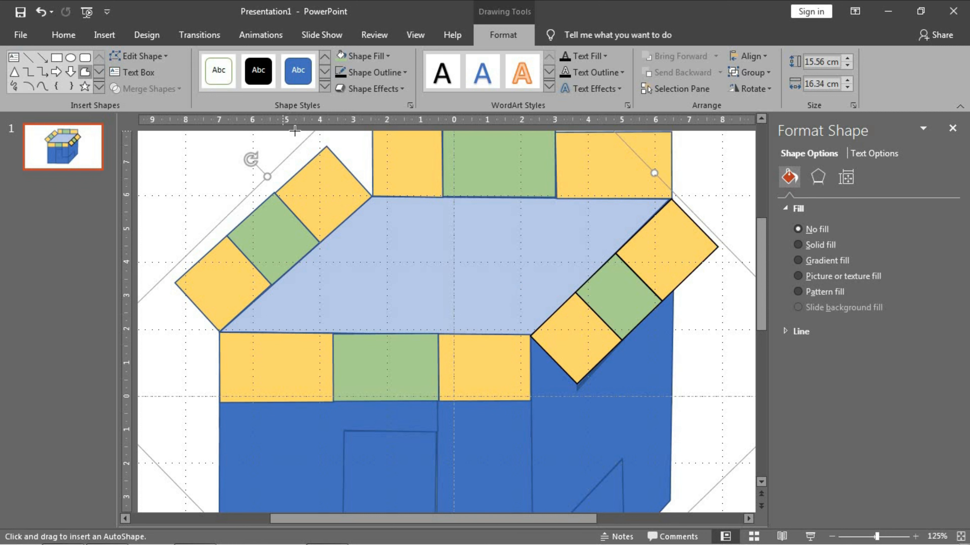
pyautogui.click(373, 196)
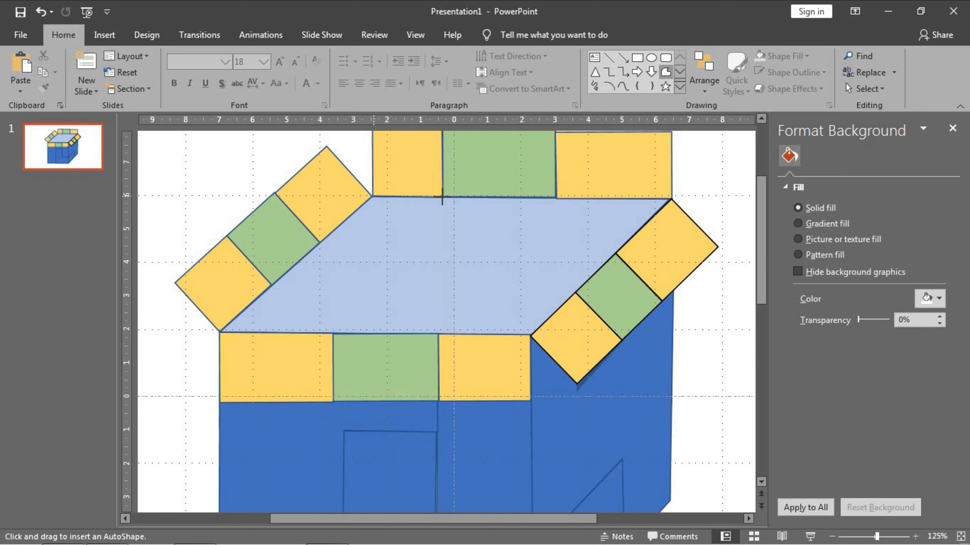
pyautogui.click(442, 263)
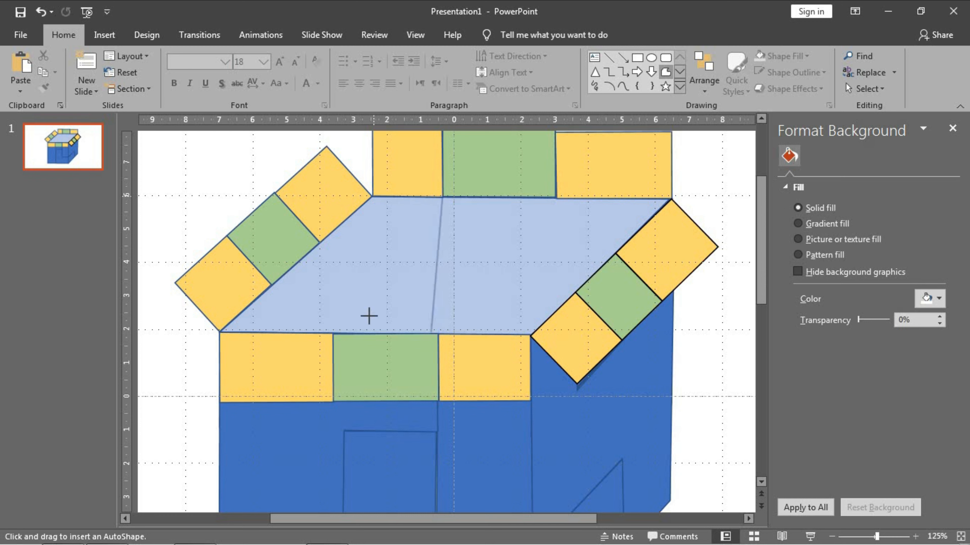
pyautogui.click(329, 332)
pyautogui.click(218, 332)
pyautogui.doubleClick(371, 197)
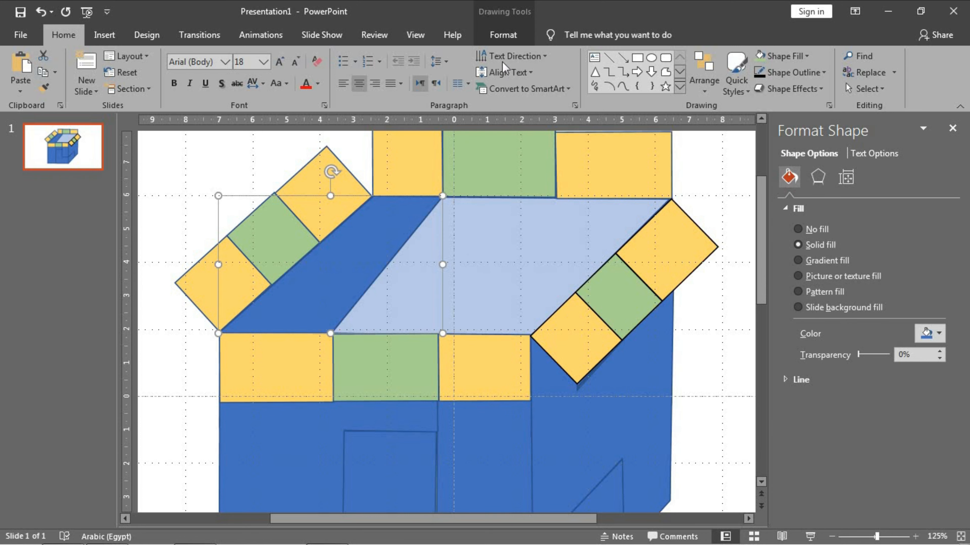
# - Fill the left strip of the top face with the recently used light gold colour
pyautogui.click(492, 38)
pyautogui.click(355, 56)
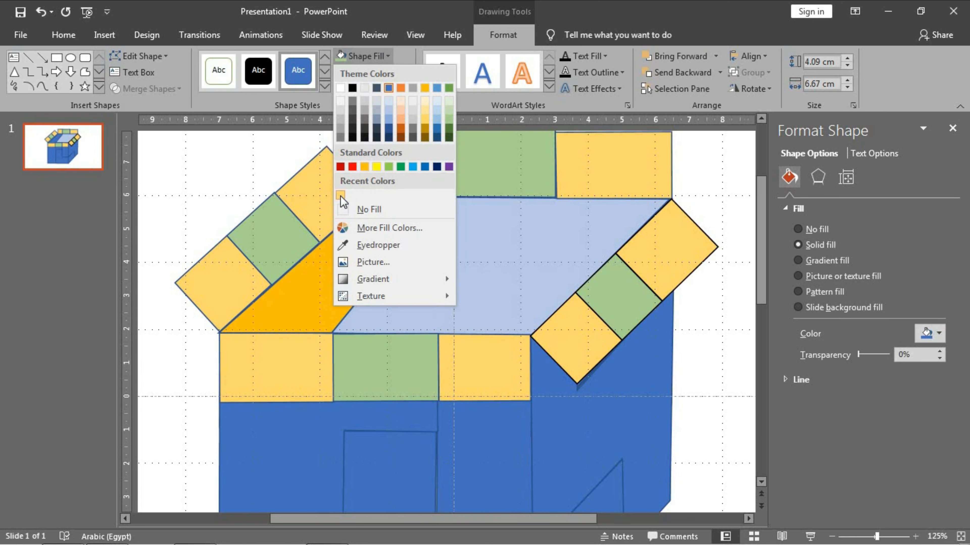
pyautogui.click(341, 196)
pyautogui.click(206, 201)
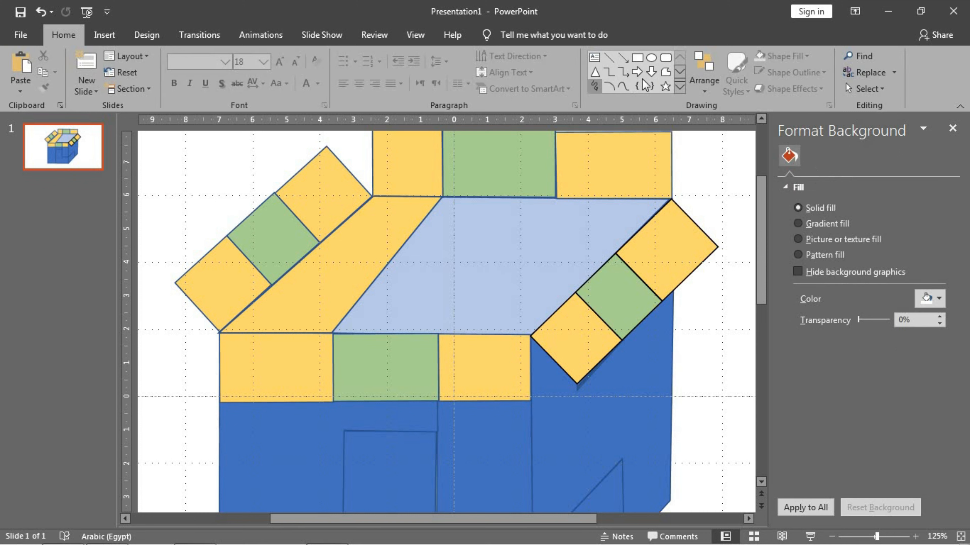
# - Draw a four-sided freeform strip across the middle of the top face, joining the green sections of the rear and front guides
pyautogui.click(666, 72)
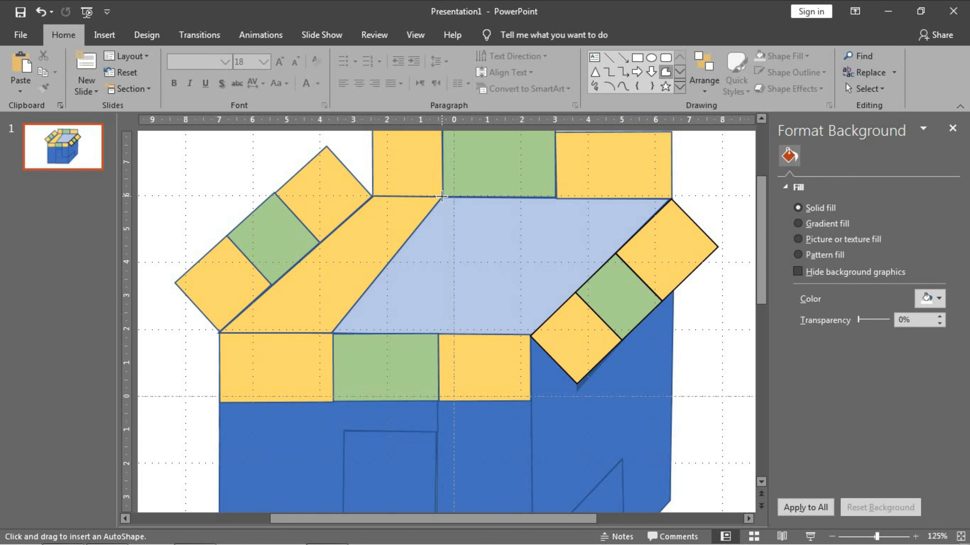
pyautogui.click(557, 197)
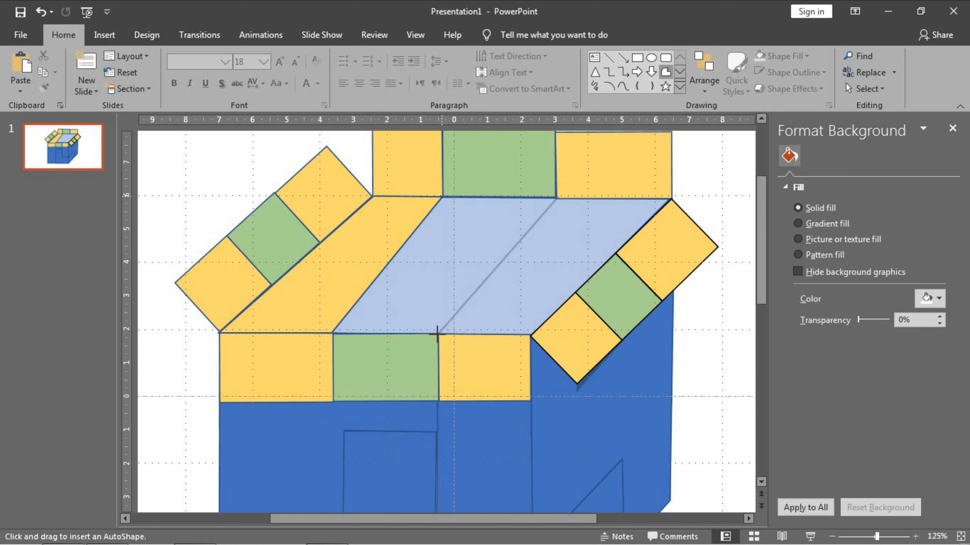
pyautogui.click(333, 334)
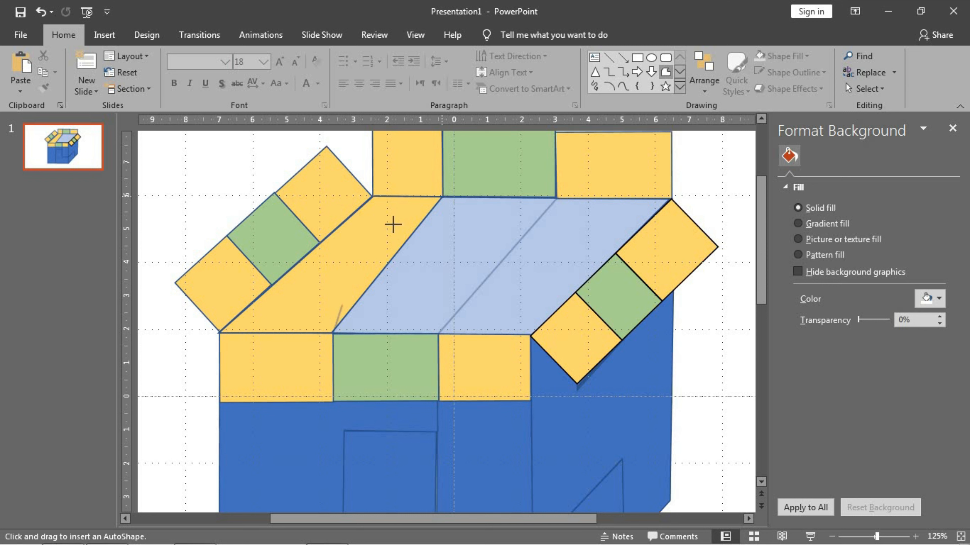
pyautogui.click(442, 197)
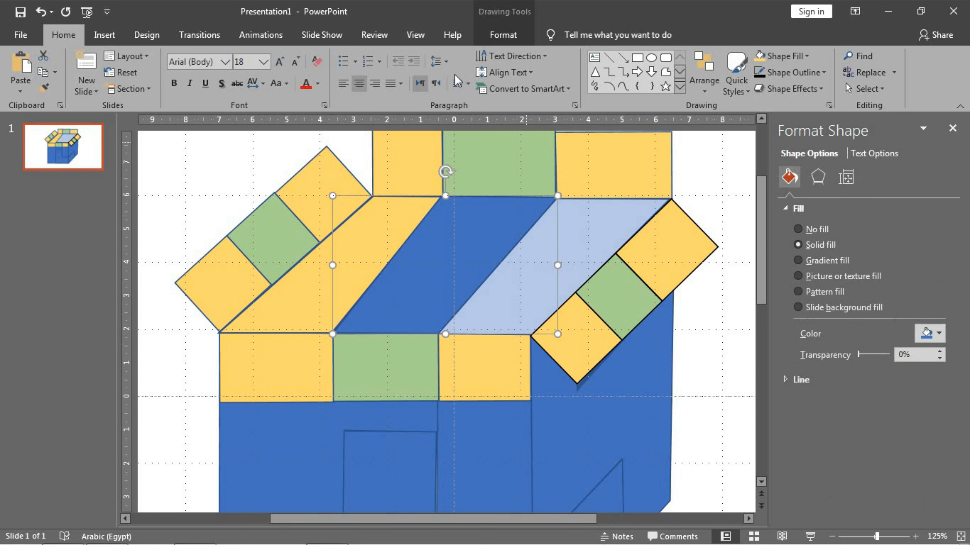
# - Fill the middle strip of the top face with the light green theme colour
pyautogui.click(504, 35)
pyautogui.click(367, 57)
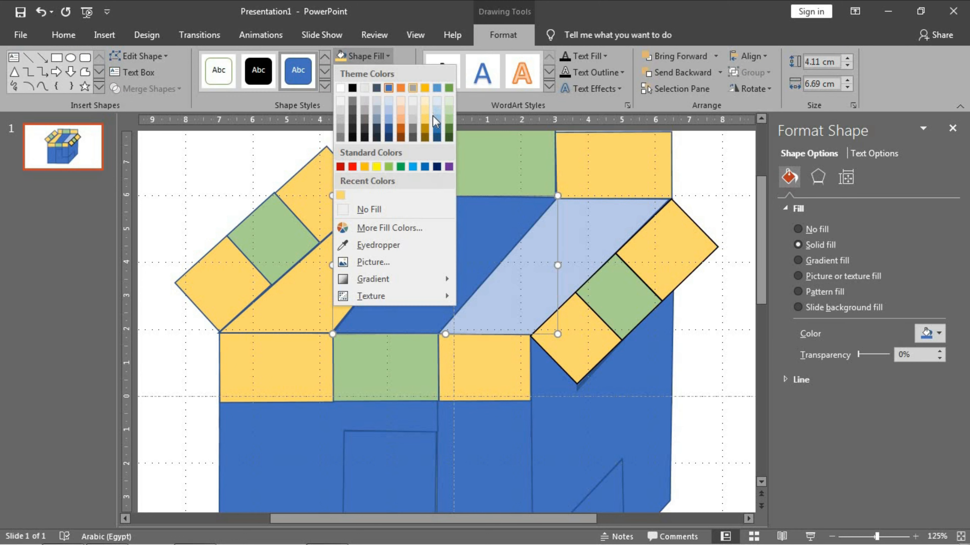
pyautogui.click(447, 121)
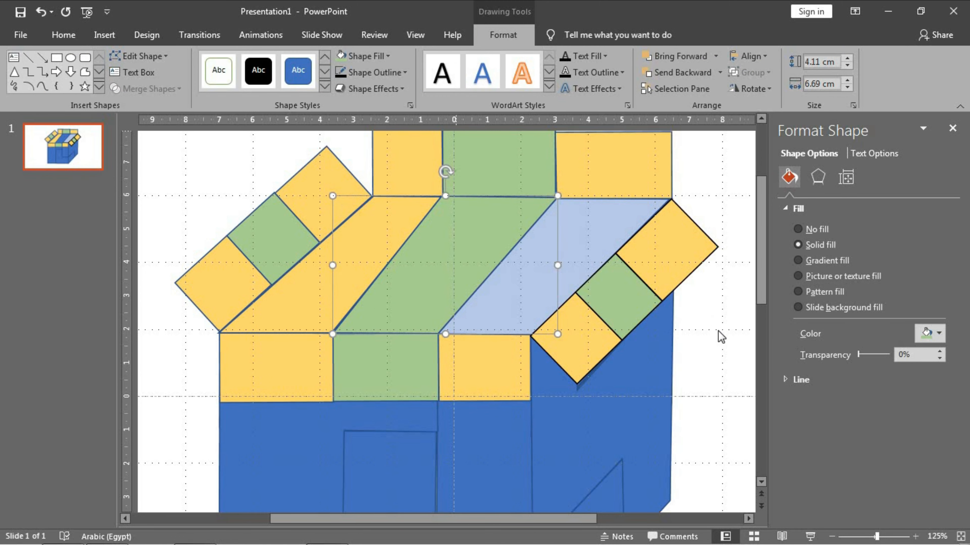
pyautogui.click(701, 324)
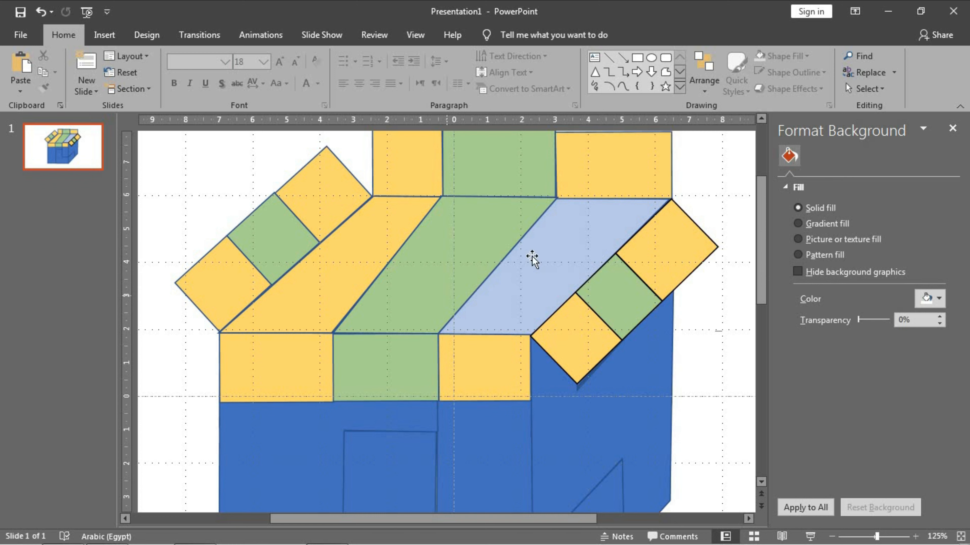
# - Draw a four-sided freeform over the front part of the remaining top-face strip, starting where the slanted guide's front yellow and green sections meet
pyautogui.click(666, 71)
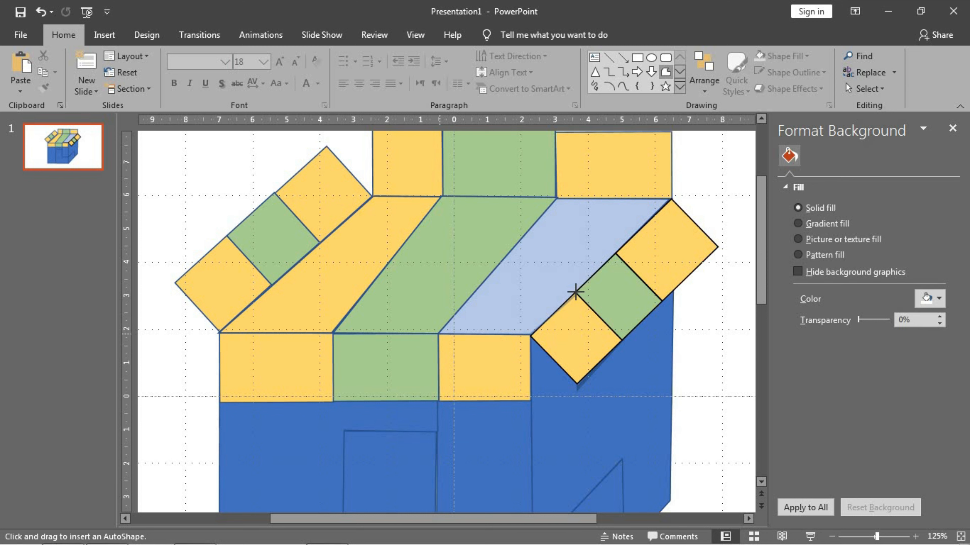
pyautogui.moveTo(574, 291); pyautogui.dragTo(478, 288)
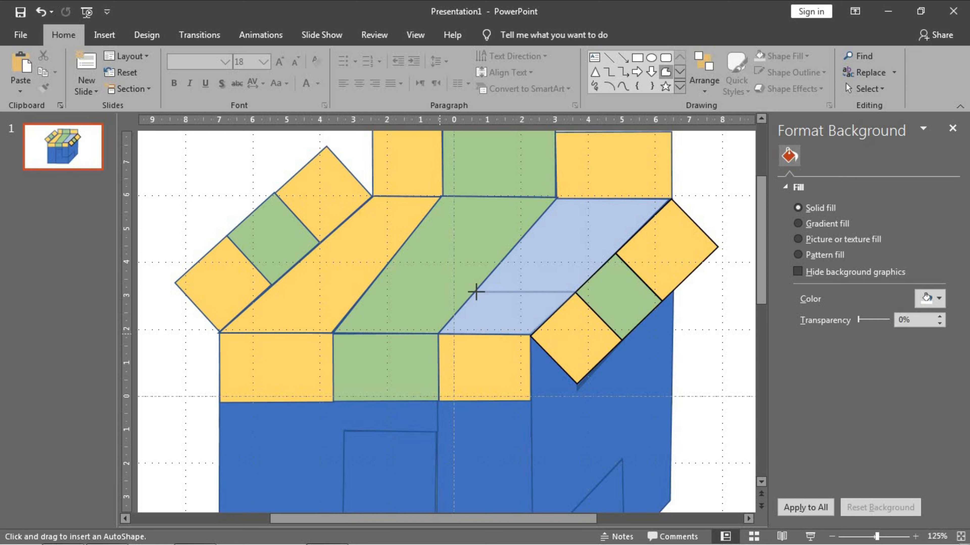
pyautogui.click(475, 292)
pyautogui.click(438, 332)
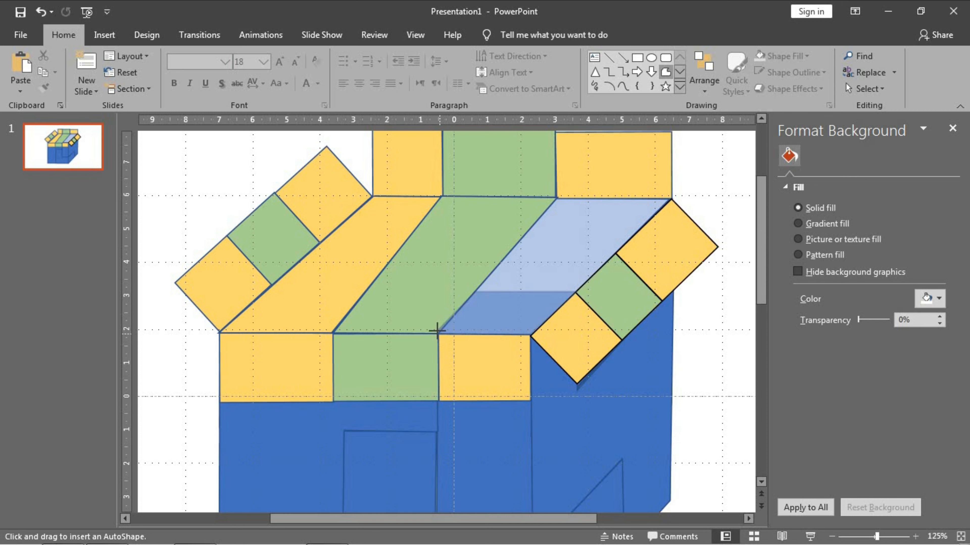